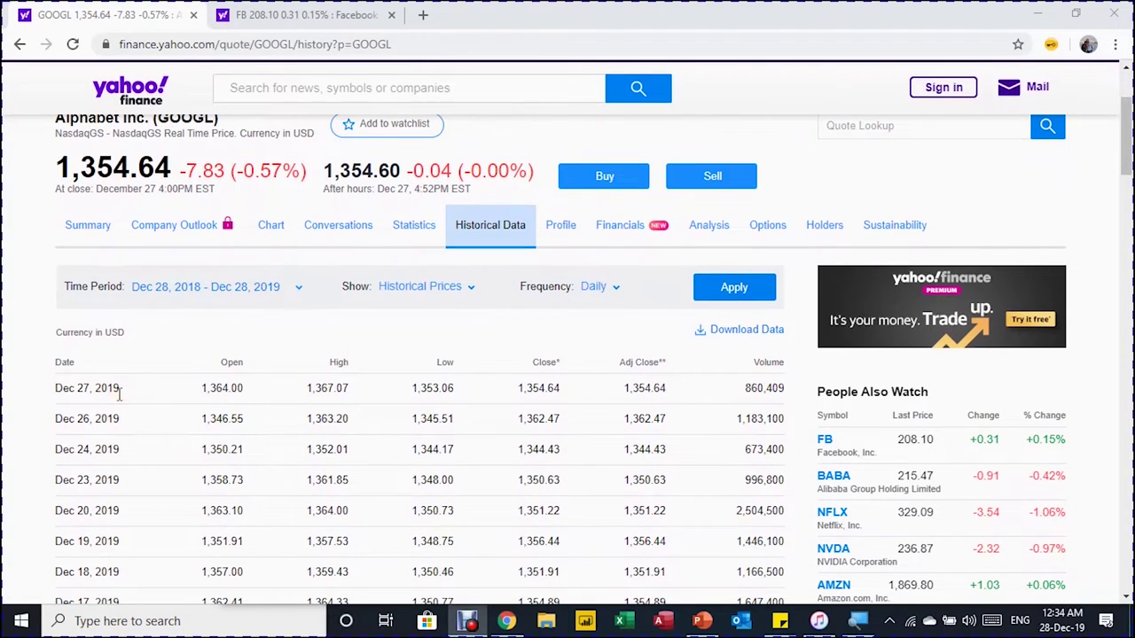
{"action": "mouse_move", "coordinate": [1053, 628]}
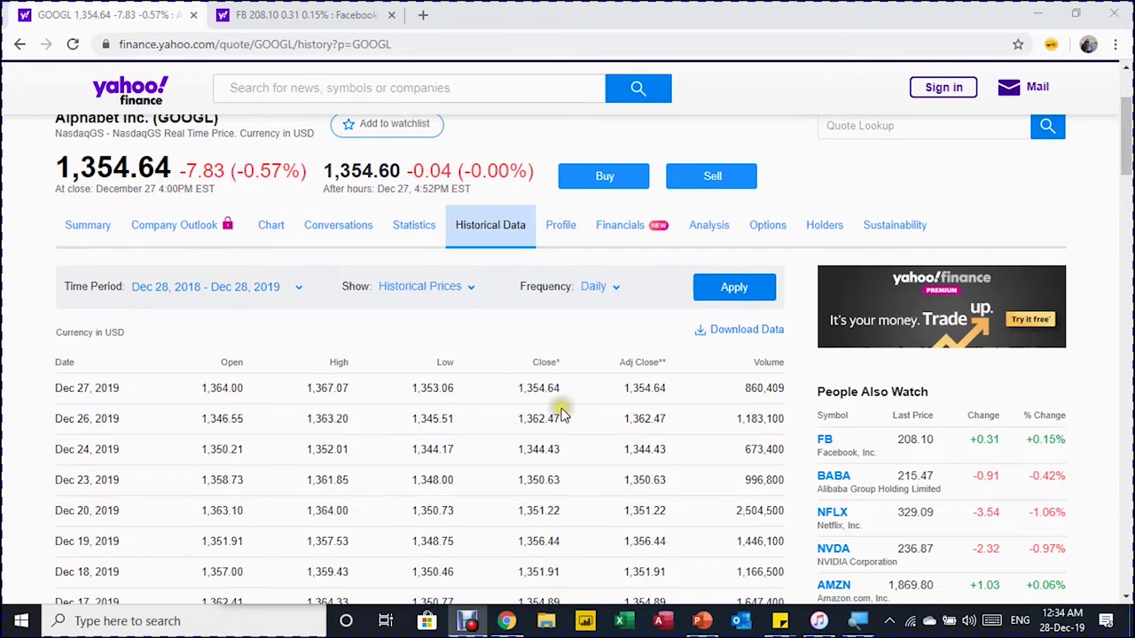
{"action": "scroll", "coordinate": [560, 413], "scroll_direction": "down", "scroll_amount": 3}
{"action": "scroll", "coordinate": [560, 412], "scroll_direction": "up", "scroll_amount": 3}
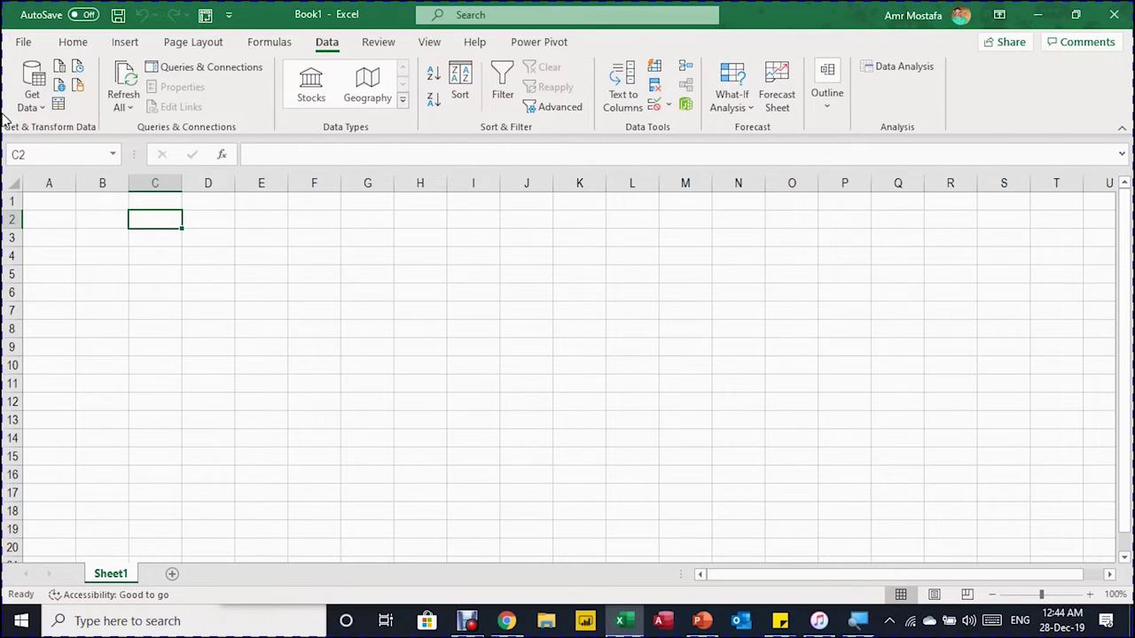
{"action": "left_click", "coordinate": [39, 112]}
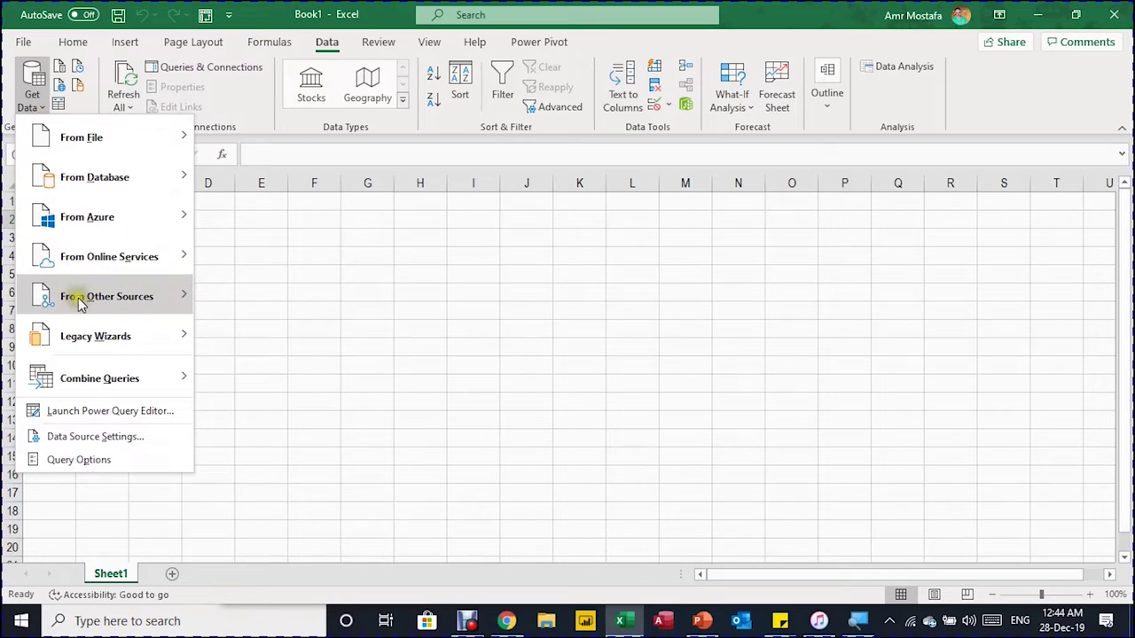
{"action": "mouse_move", "coordinate": [81, 304]}
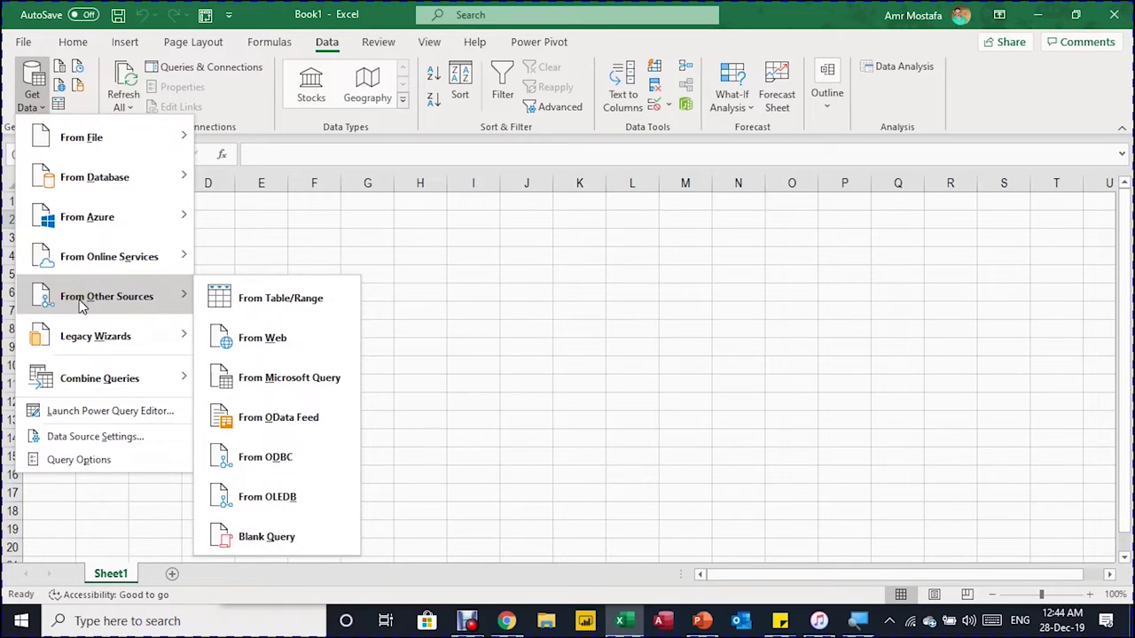
{"action": "left_click", "coordinate": [320, 349]}
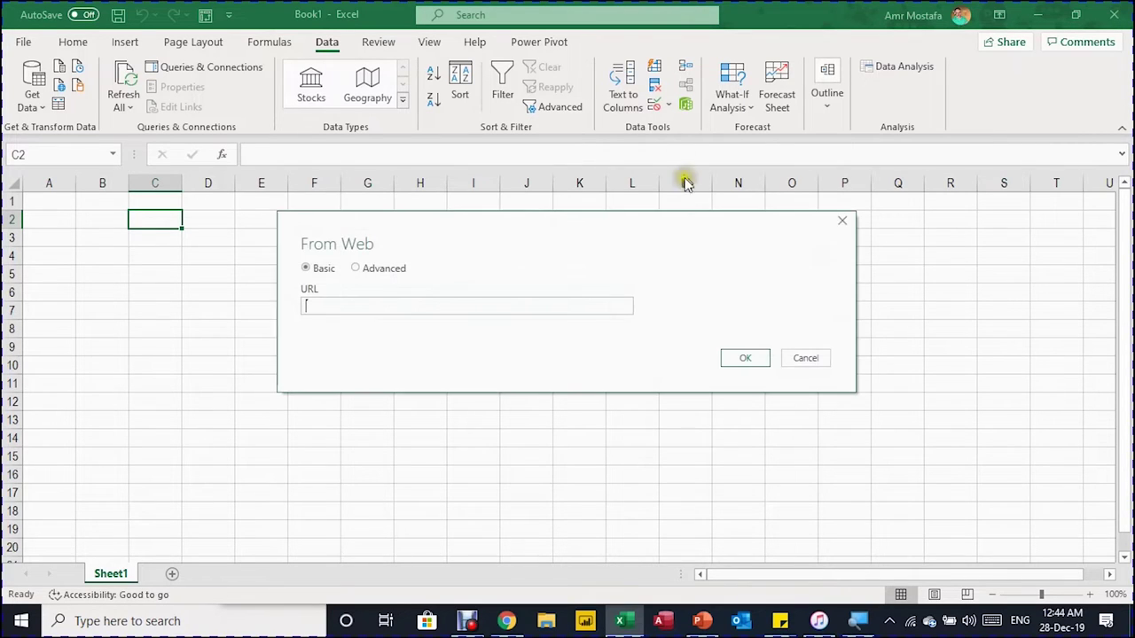
{"action": "type", "text": "https://finance.yahoo.com/quote/GOOGL/history?p=GOOGL"}
{"action": "left_click", "coordinate": [737, 357]}
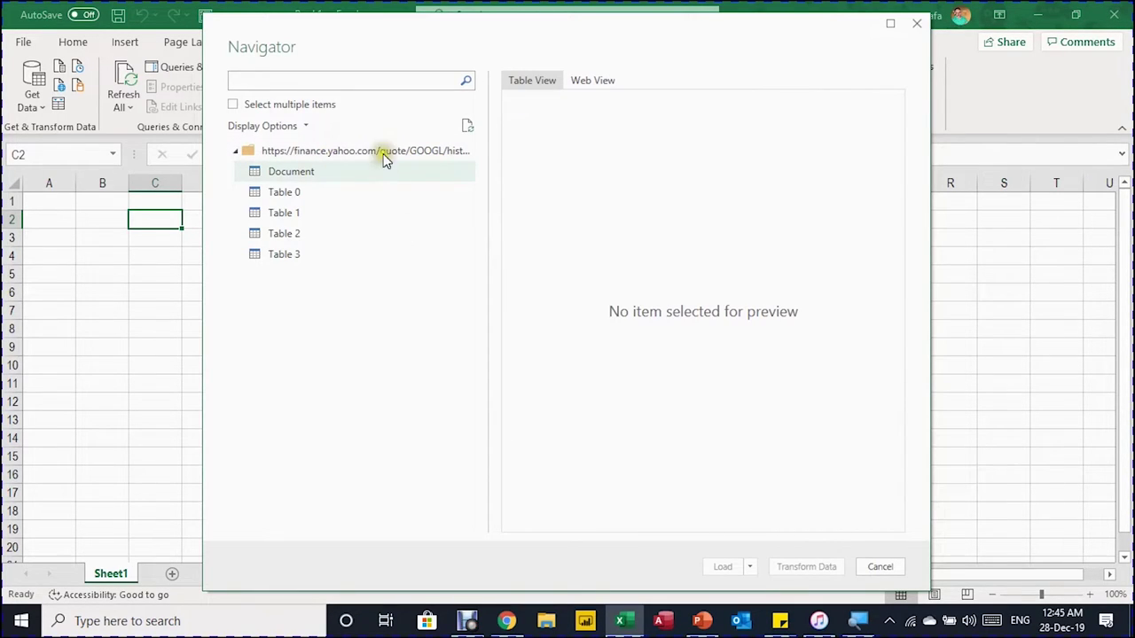
Preview Table 2 as a table and as the web page, and open it for transformation in Power Query Editor.
{"action": "left_click", "coordinate": [295, 241]}
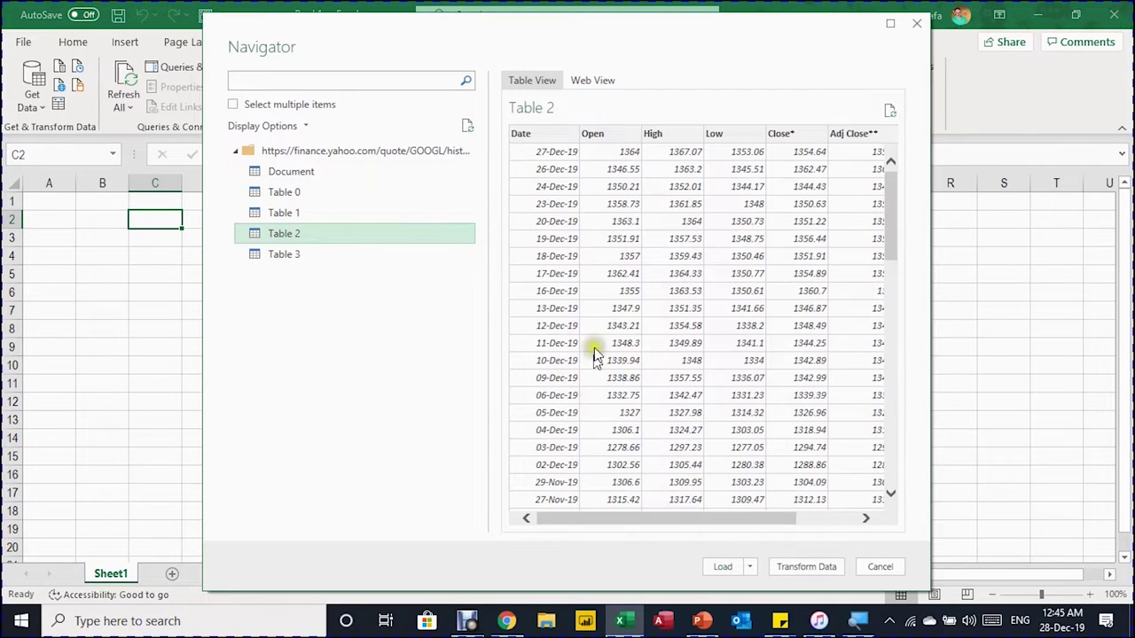
{"action": "left_click_drag", "start_coordinate": [606, 527], "coordinate": [609, 497]}
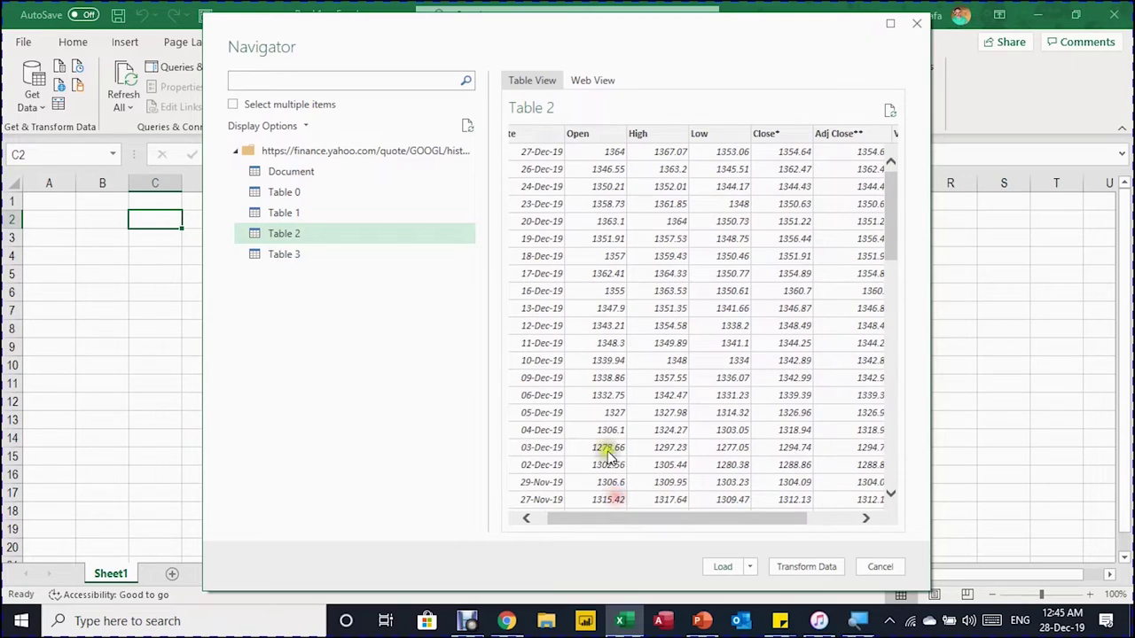
{"action": "left_click", "coordinate": [520, 82]}
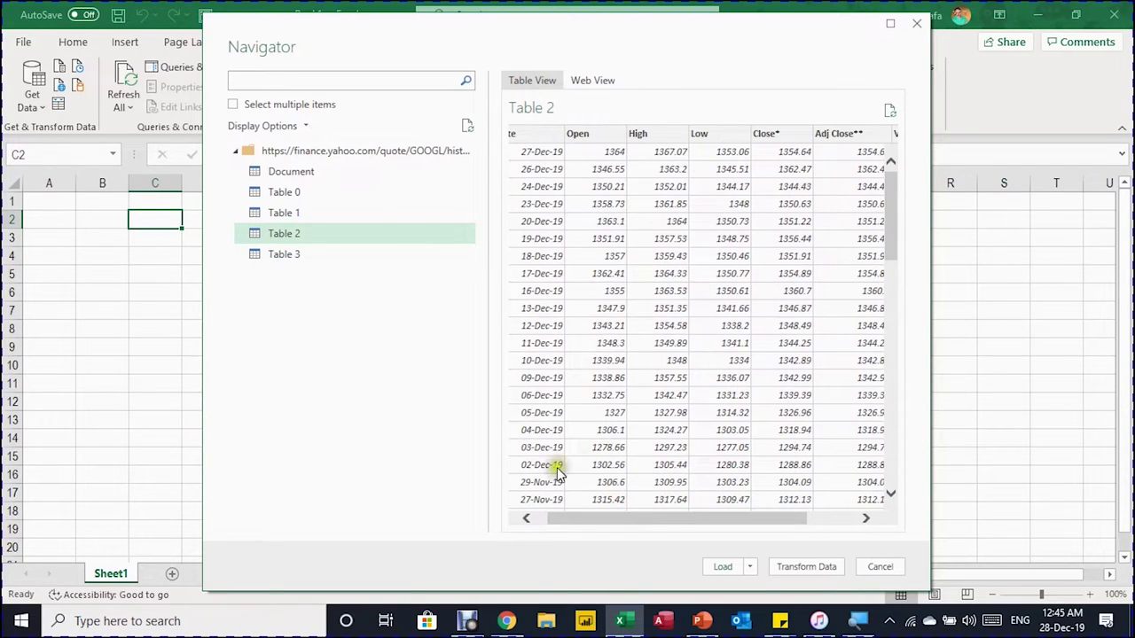
{"action": "left_click", "coordinate": [594, 82]}
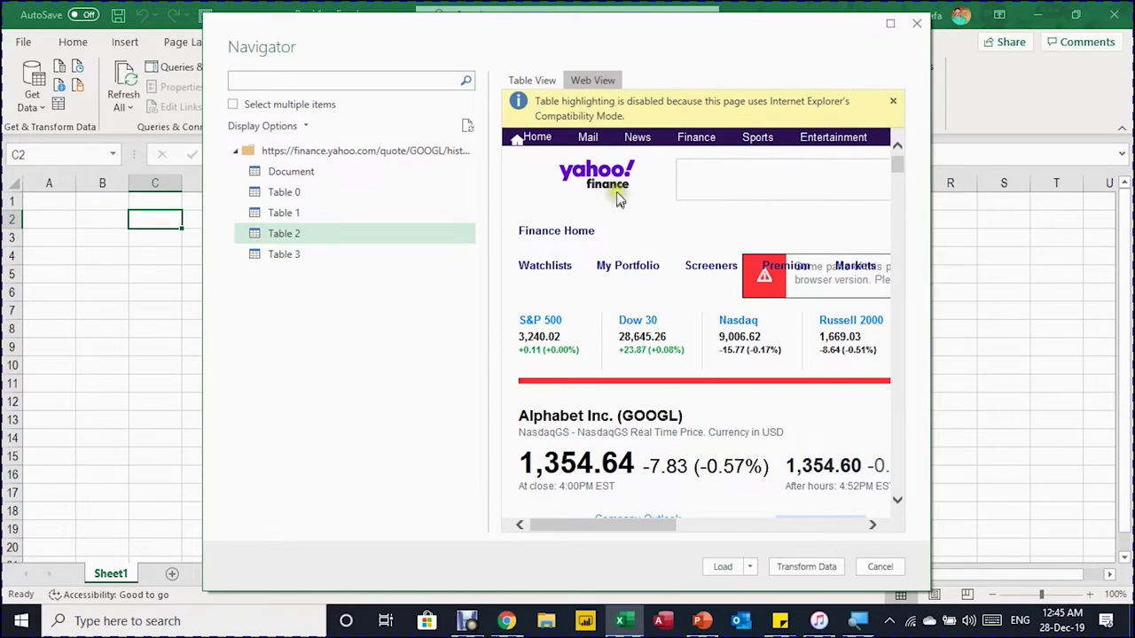
{"action": "scroll", "coordinate": [656, 359], "scroll_direction": "down", "scroll_amount": 10}
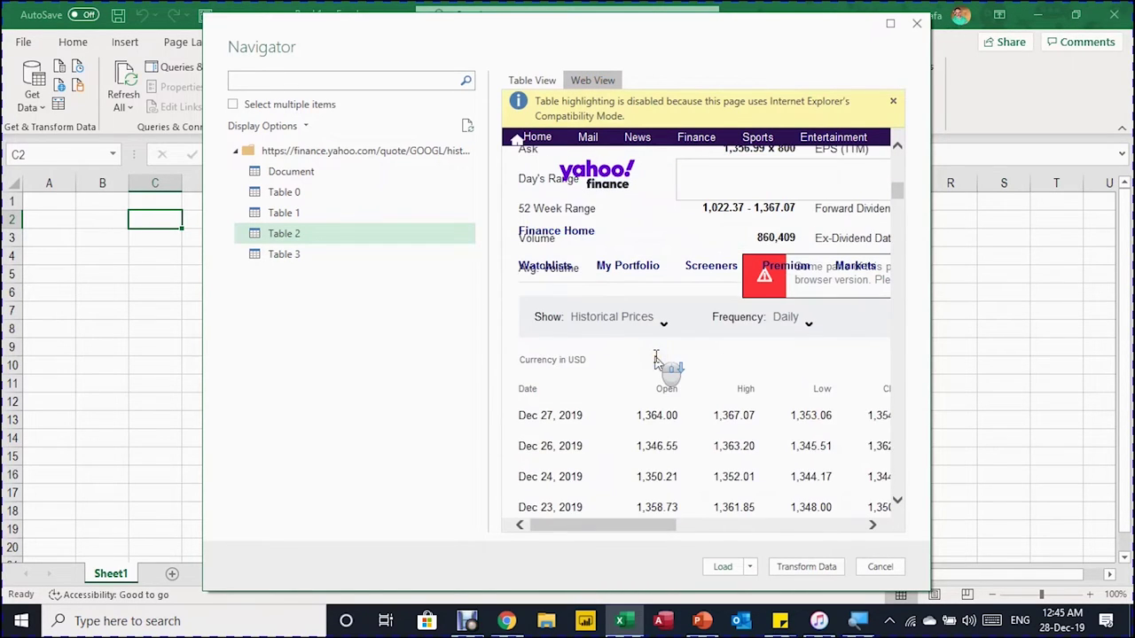
{"action": "left_click", "coordinate": [532, 79]}
{"action": "scroll", "coordinate": [554, 222], "scroll_direction": "down", "scroll_amount": 1}
{"action": "scroll", "coordinate": [553, 226], "scroll_direction": "up", "scroll_amount": 1}
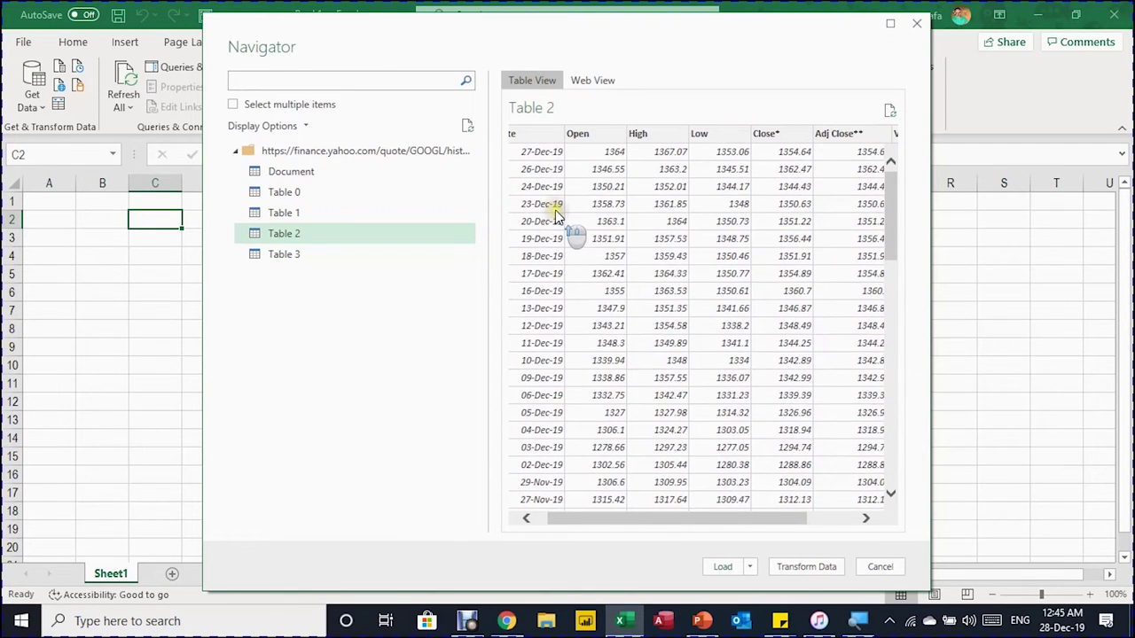
{"action": "left_click", "coordinate": [798, 566]}
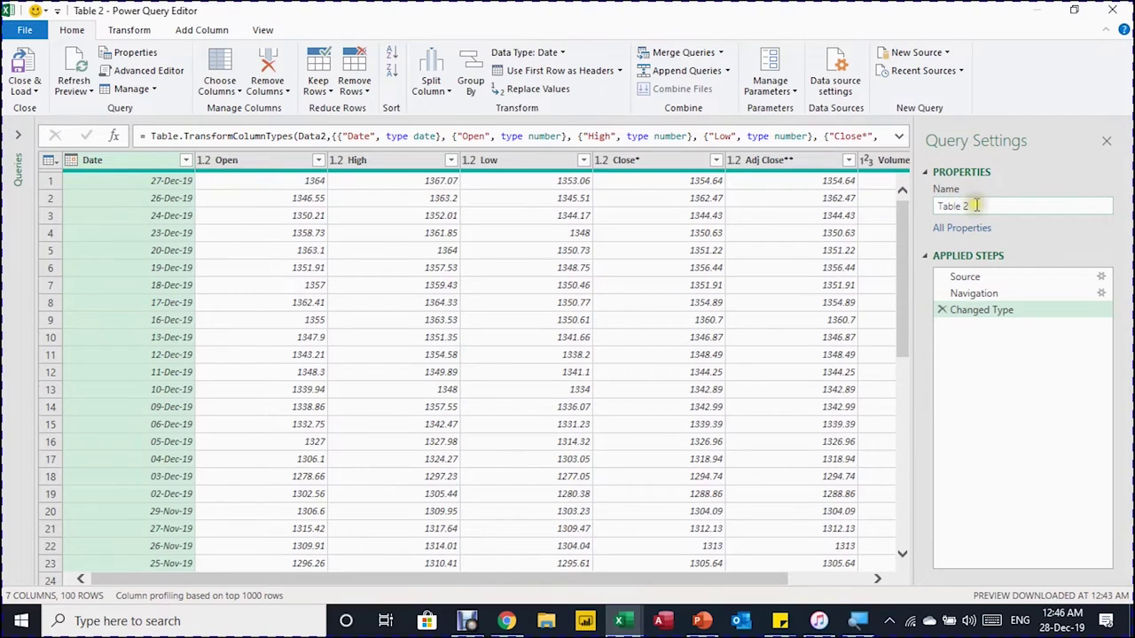
Rename the query as GoogleSharePrice.
{"action": "left_click_drag", "start_coordinate": [974, 206], "coordinate": [922, 217]}
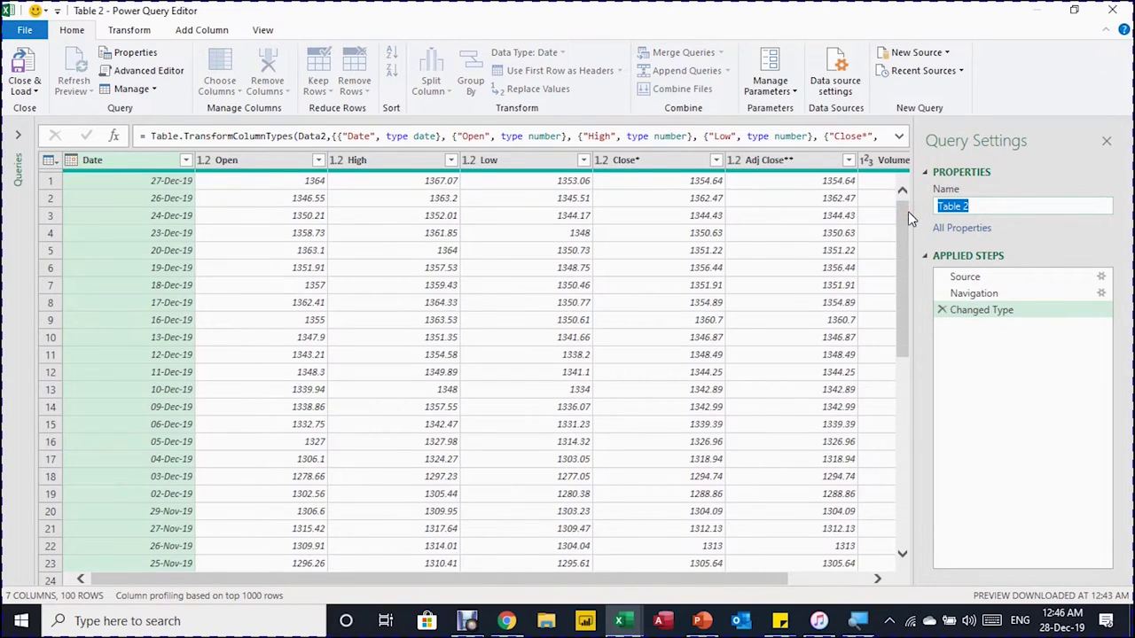
{"action": "type", "text": "GoogleSharePrice"}
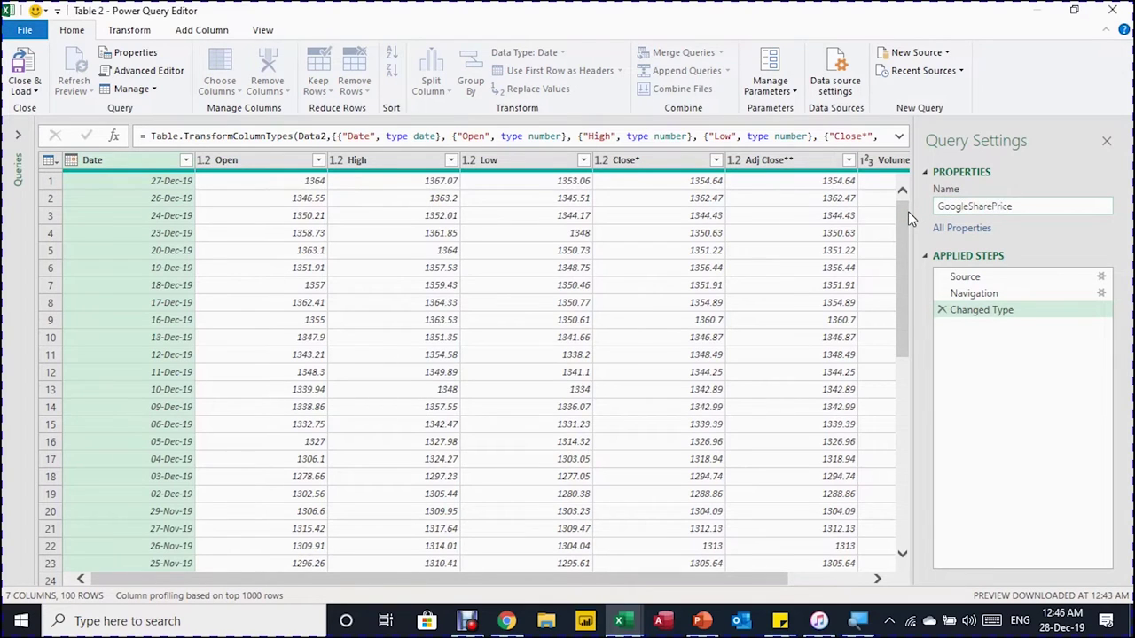
{"action": "left_click", "coordinate": [908, 211]}
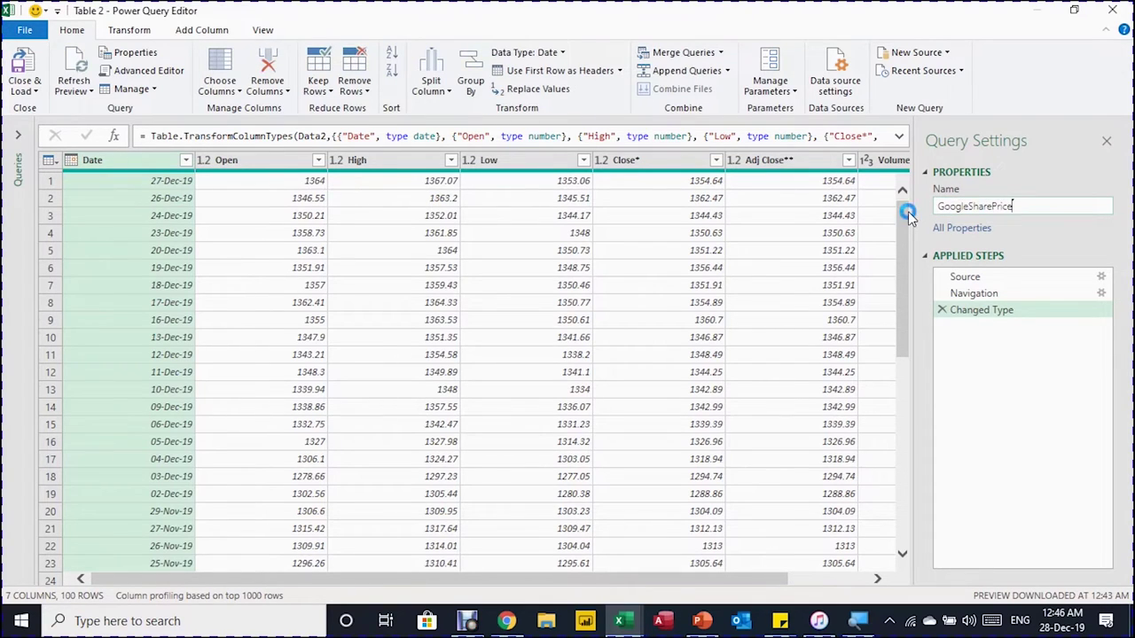
Review the data at the query's Source, Navigation and Changed Type steps.
{"action": "left_click", "coordinate": [1023, 280]}
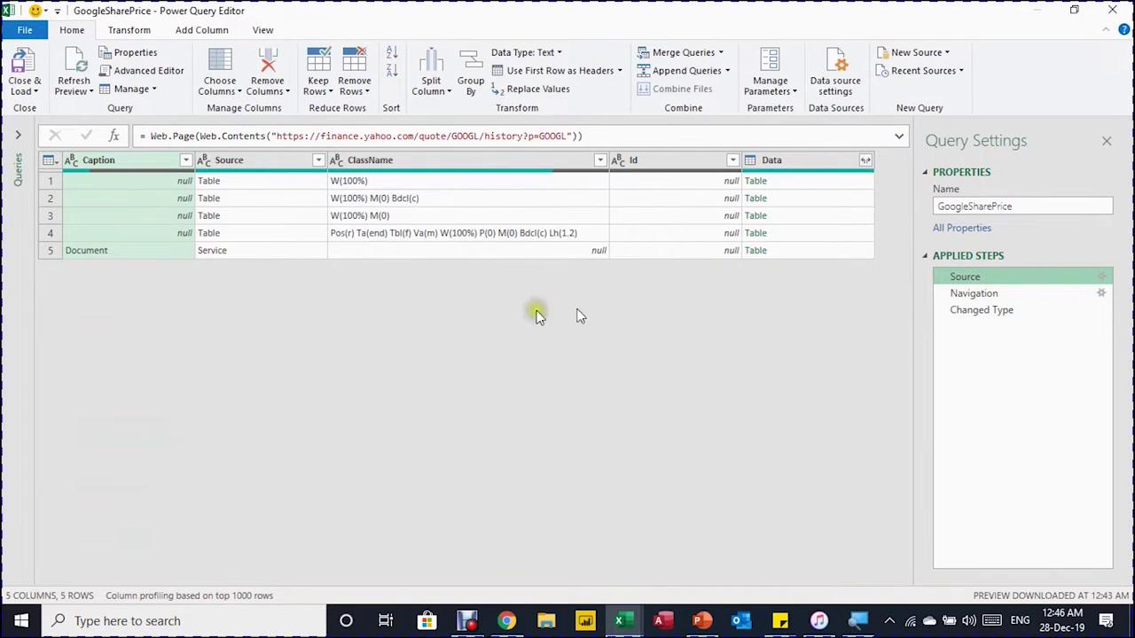
{"action": "left_click", "coordinate": [984, 293]}
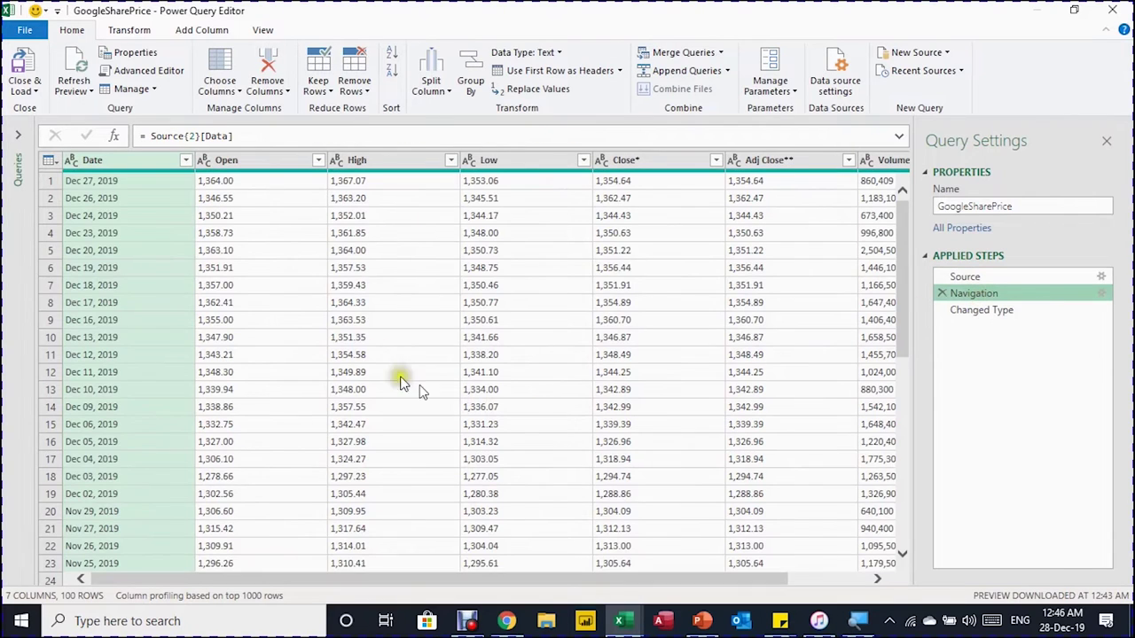
{"action": "left_click_drag", "start_coordinate": [1017, 320], "coordinate": [938, 335]}
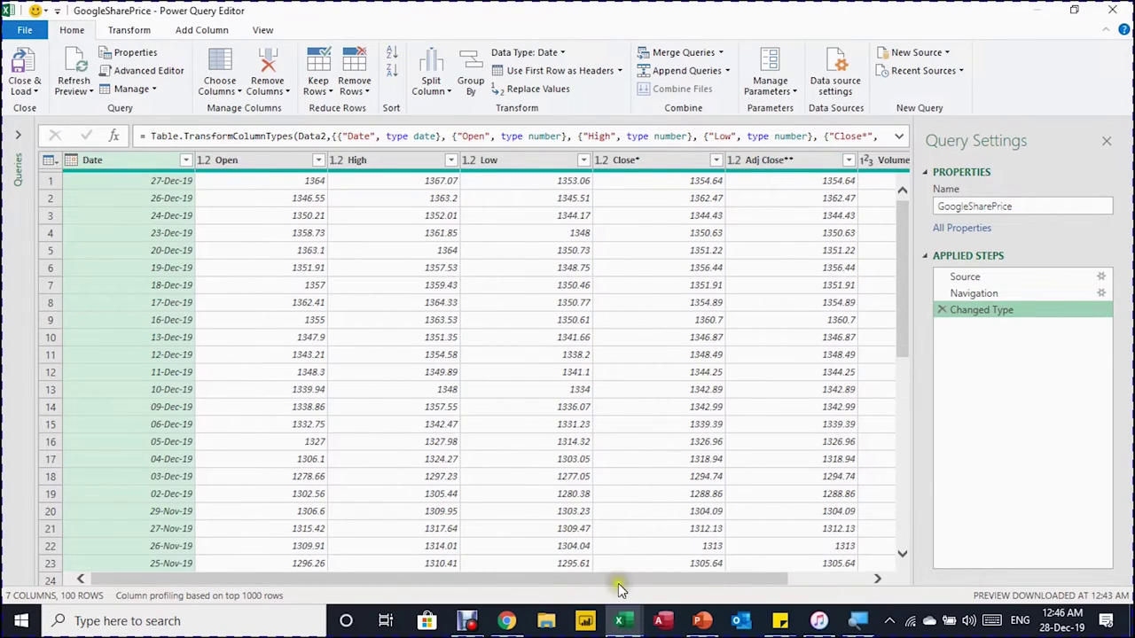
Remove the Close* column from the query.
{"action": "left_click_drag", "start_coordinate": [618, 584], "coordinate": [745, 545]}
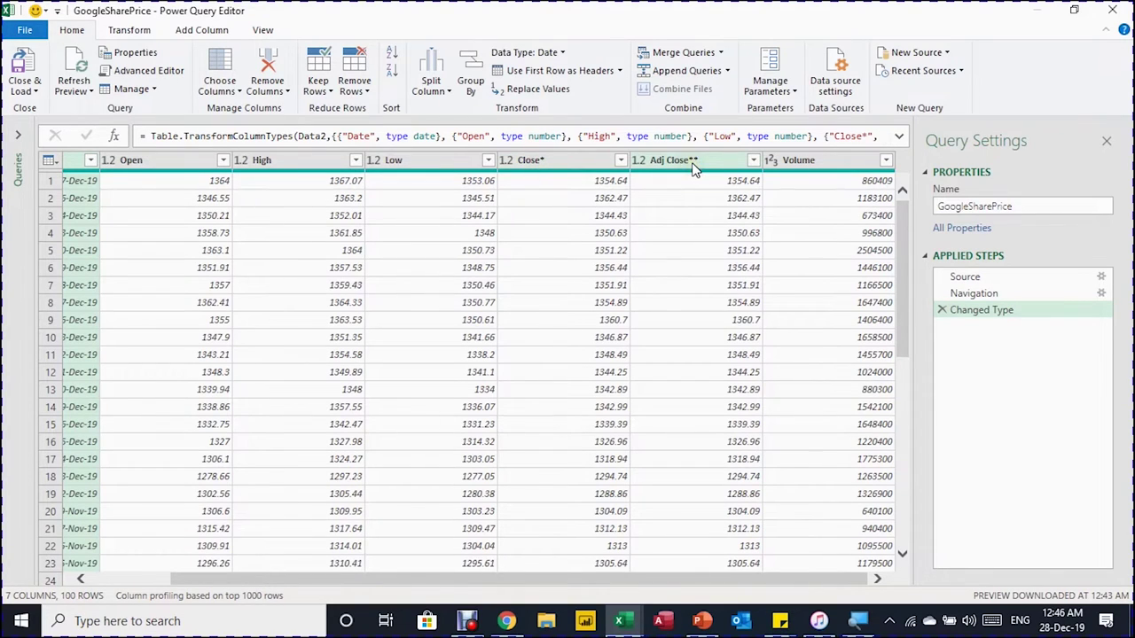
{"action": "left_click", "coordinate": [555, 161]}
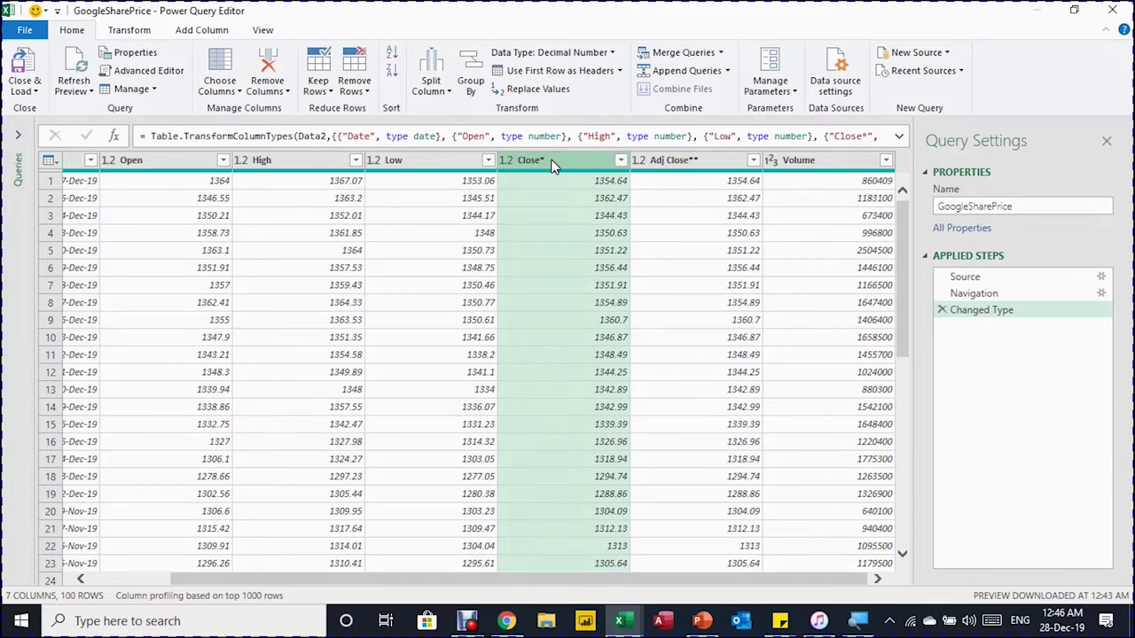
{"action": "right_click", "coordinate": [551, 163]}
{"action": "left_click", "coordinate": [592, 198]}
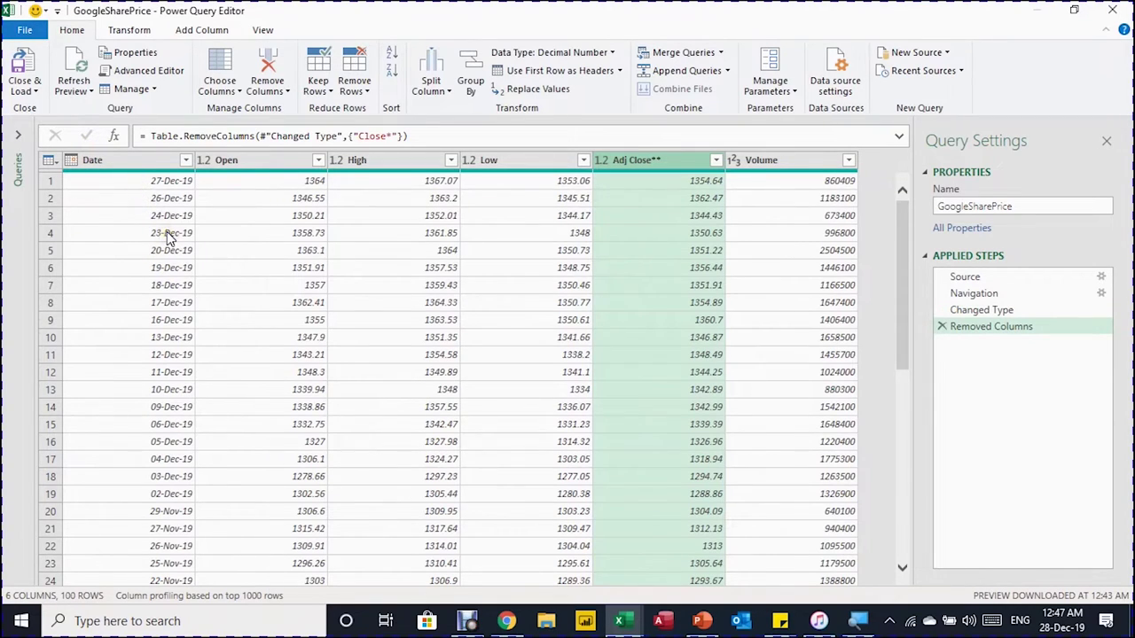
Sort the rows by the Date column in ascending order.
{"action": "left_click", "coordinate": [186, 162]}
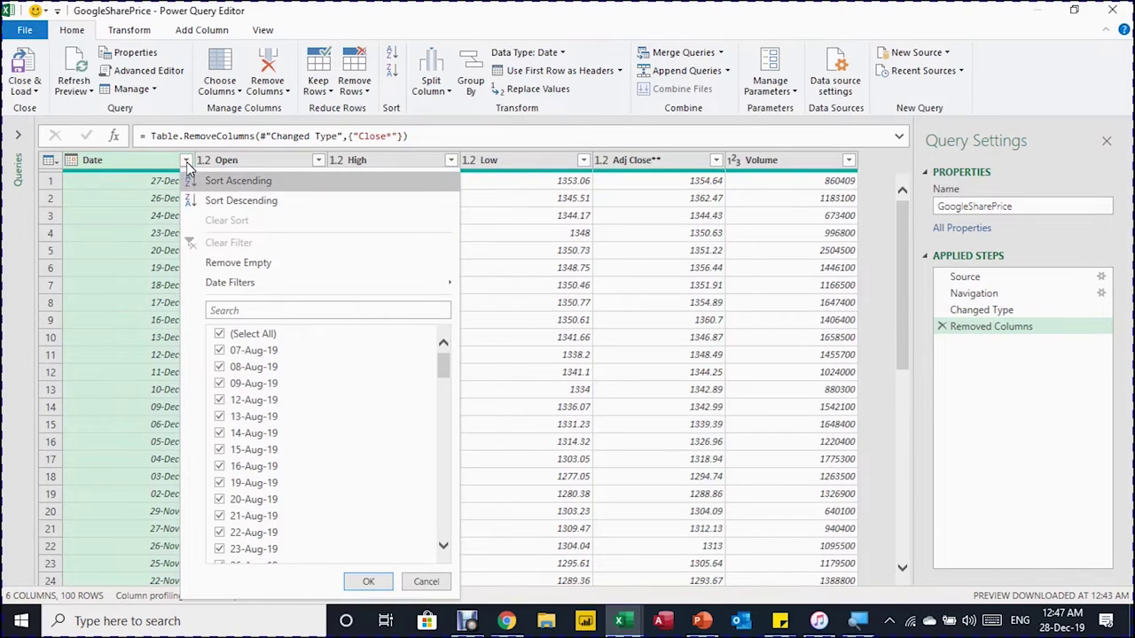
{"action": "left_click", "coordinate": [241, 201]}
{"action": "left_click", "coordinate": [186, 163]}
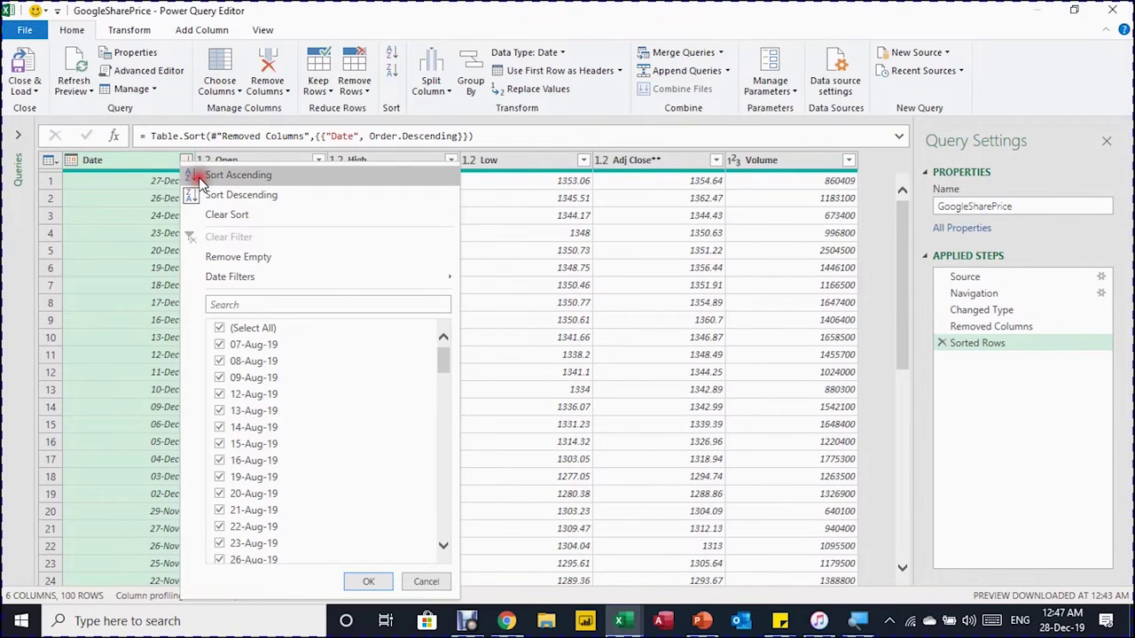
{"action": "left_click", "coordinate": [202, 180]}
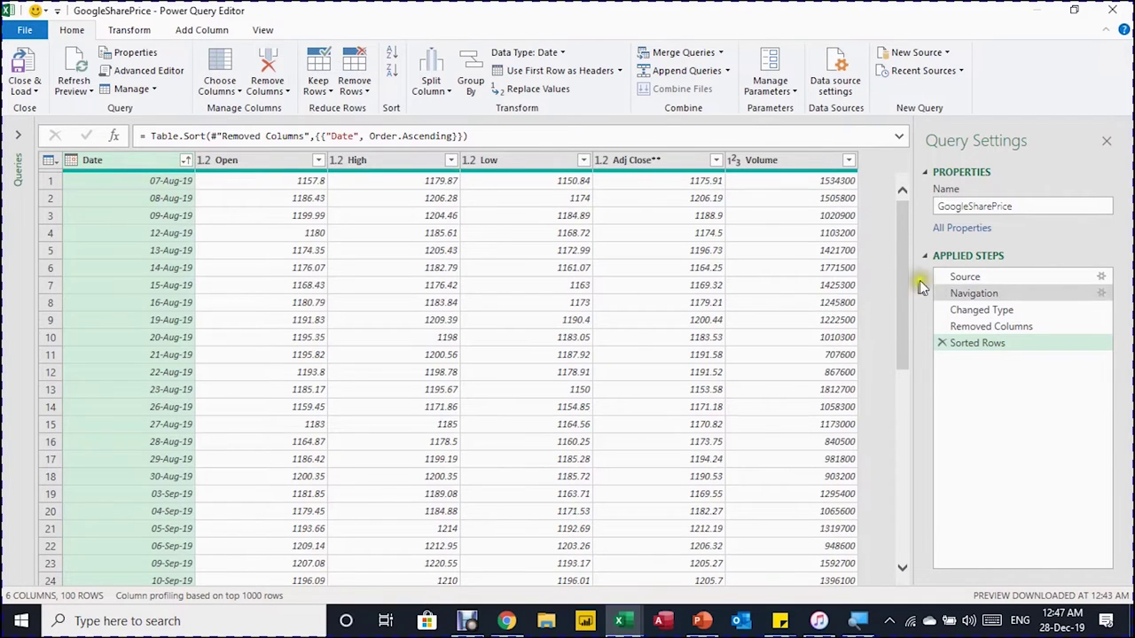
{"action": "left_click_drag", "start_coordinate": [905, 278], "coordinate": [878, 223]}
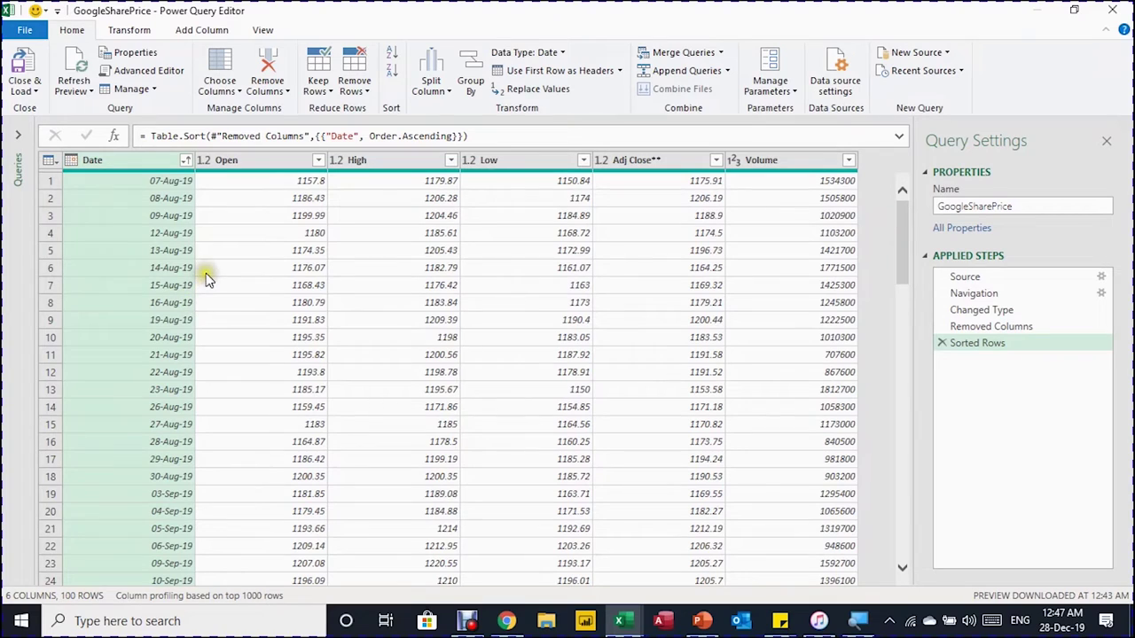
Add a column with the name of the month extracted from the Date column.
{"action": "left_click", "coordinate": [133, 200]}
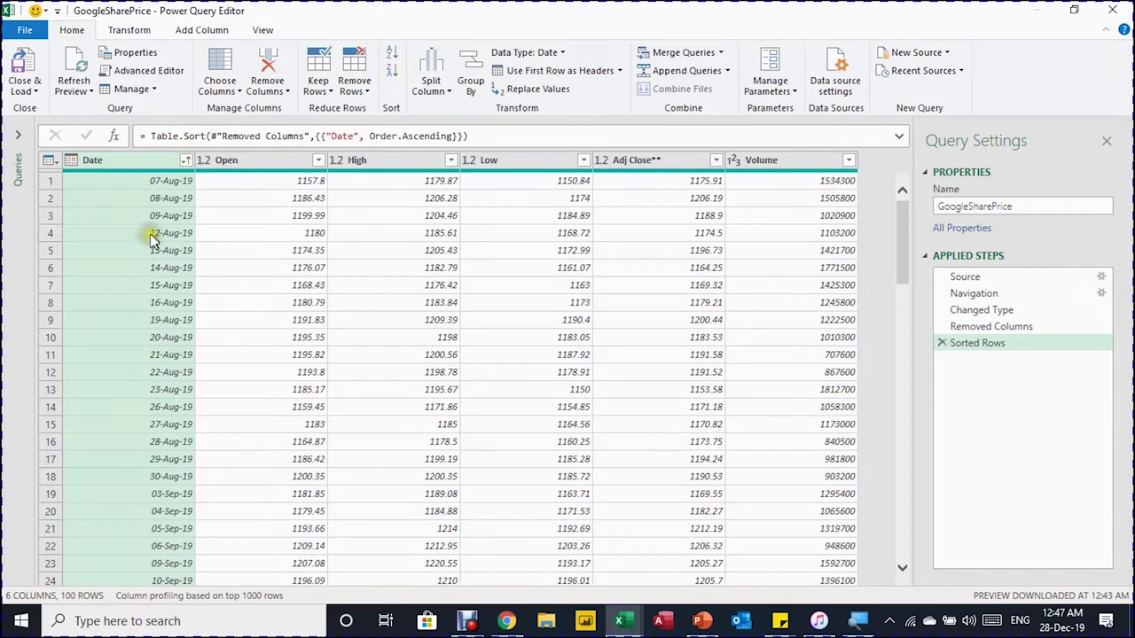
{"action": "left_click", "coordinate": [199, 31]}
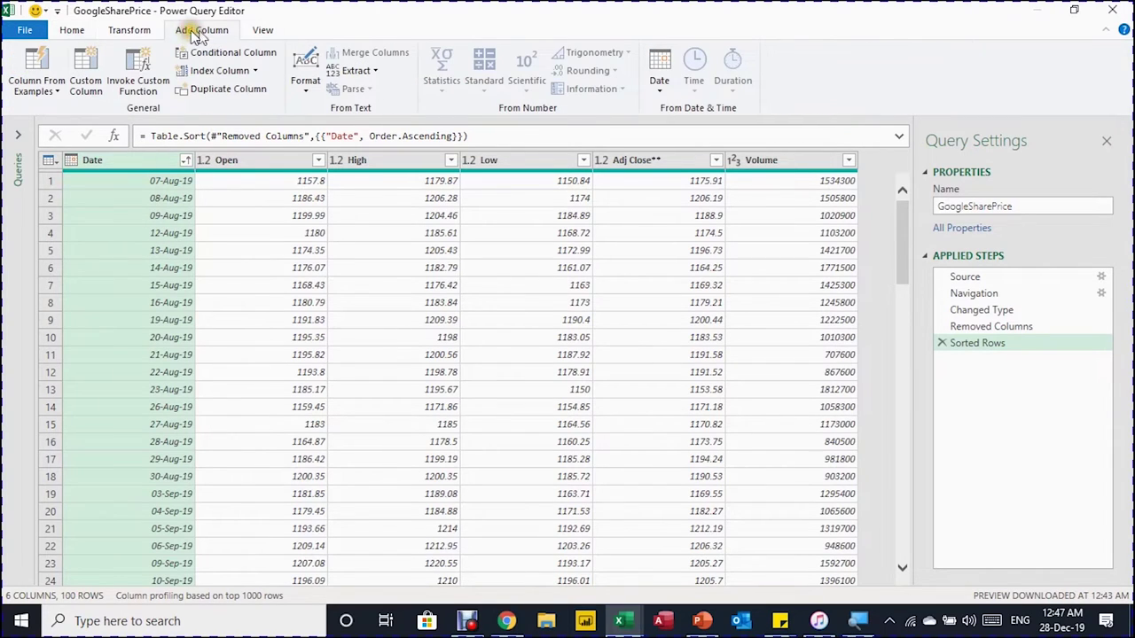
{"action": "left_click", "coordinate": [656, 89]}
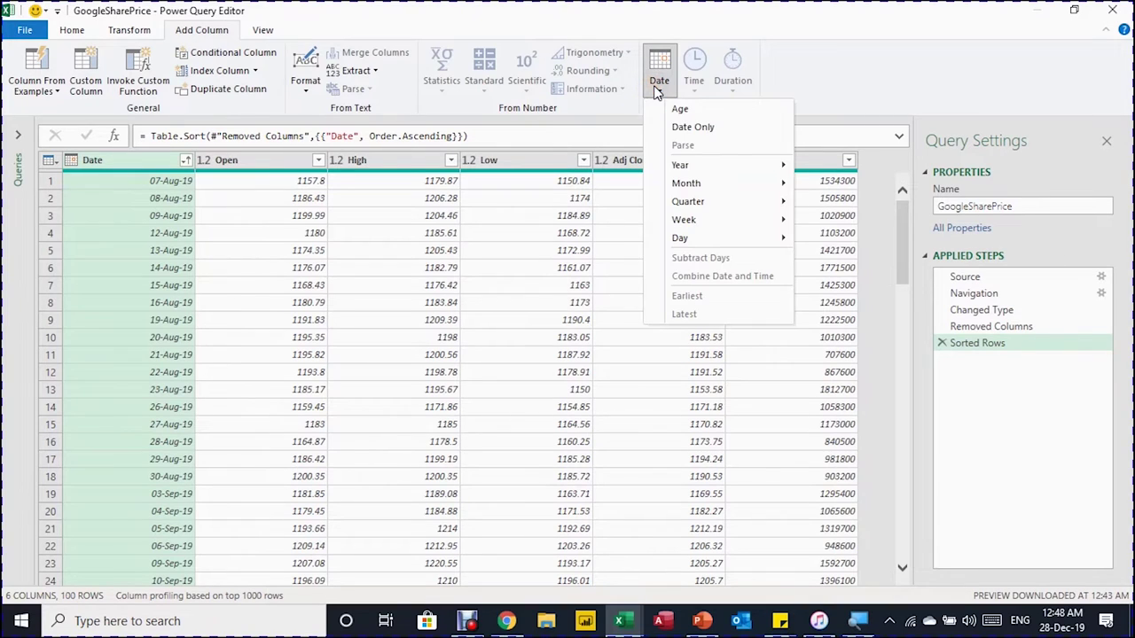
{"action": "mouse_move", "coordinate": [685, 189]}
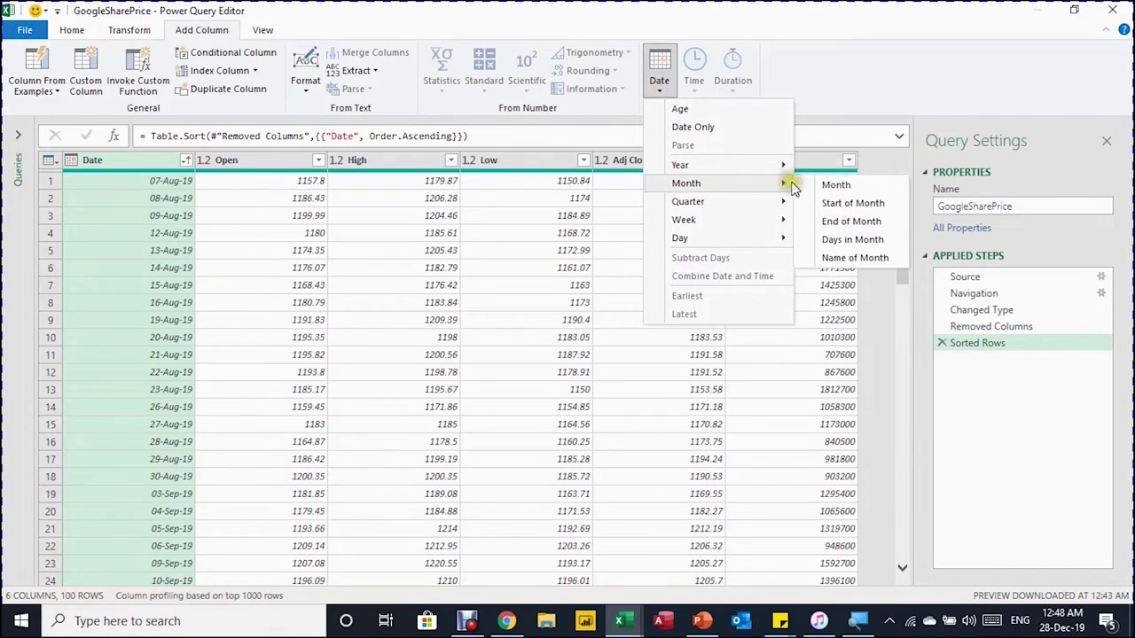
{"action": "left_click", "coordinate": [837, 264]}
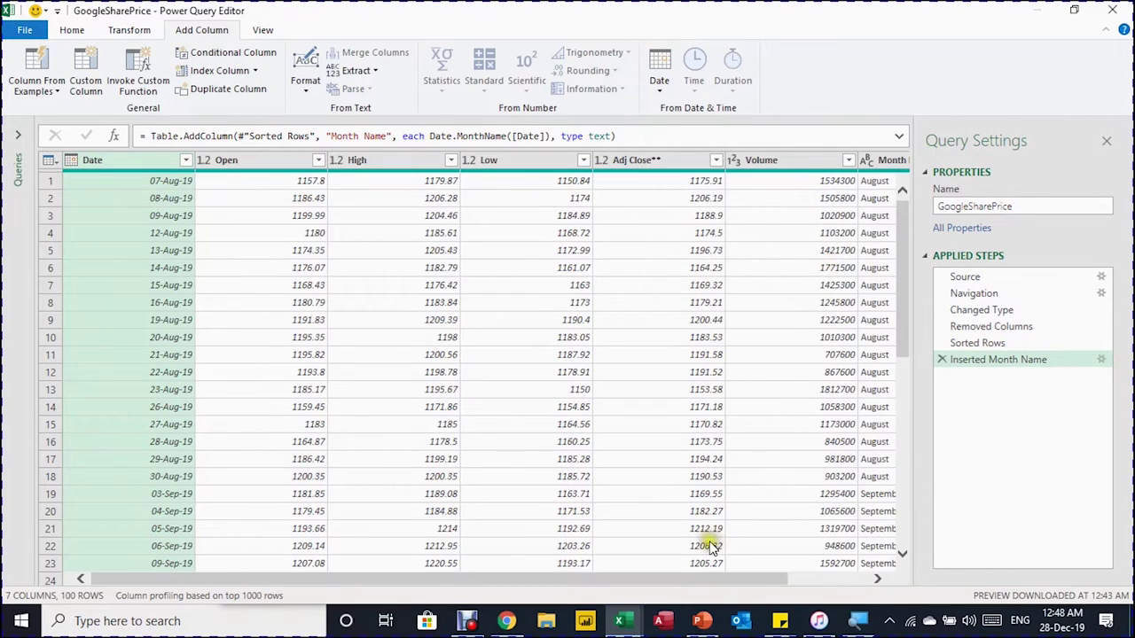
Reorder the columns so that Month Name comes first and Volume directly follows Date.
{"action": "left_click_drag", "start_coordinate": [693, 578], "coordinate": [797, 566]}
{"action": "left_click_drag", "start_coordinate": [833, 168], "coordinate": [70, 156]}
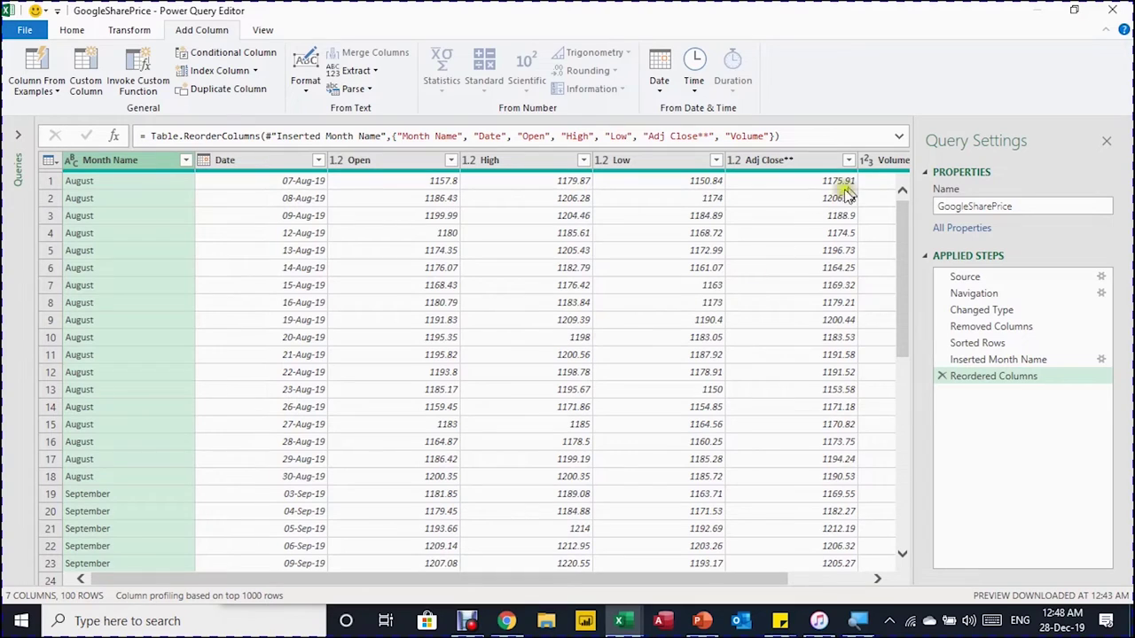
{"action": "left_click", "coordinate": [886, 167]}
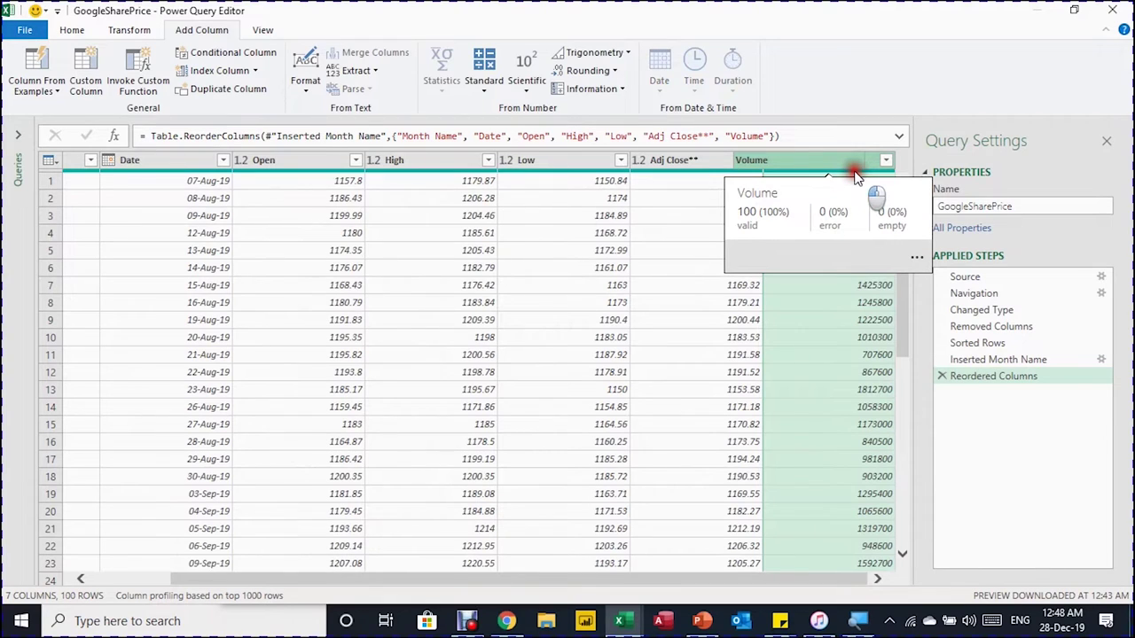
{"action": "left_click_drag", "start_coordinate": [854, 177], "coordinate": [316, 187]}
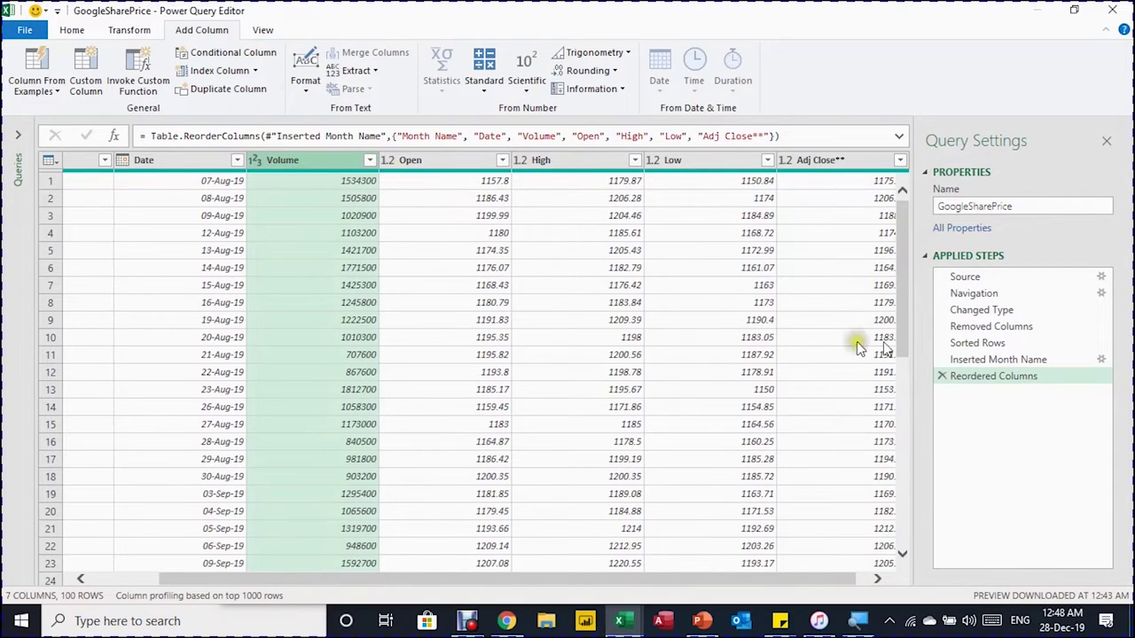
{"action": "left_click_drag", "start_coordinate": [1009, 359], "coordinate": [1011, 374]}
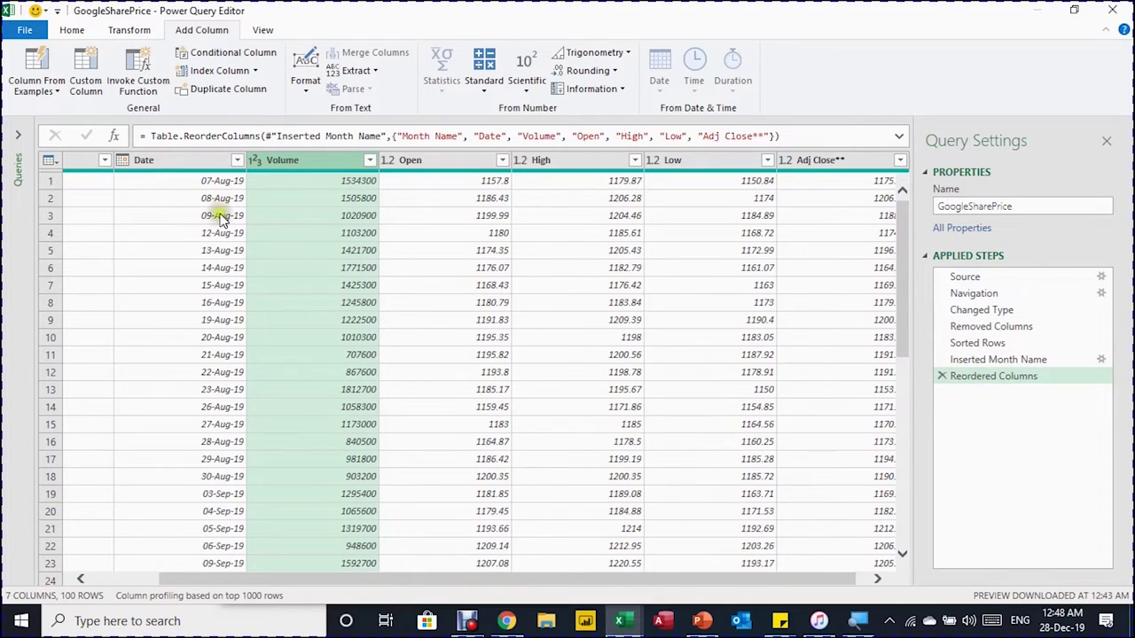
Close the query editor and load the GoogleSharePrice query as a table into the existing worksheet, starting at cell A15.
{"action": "left_click", "coordinate": [67, 31]}
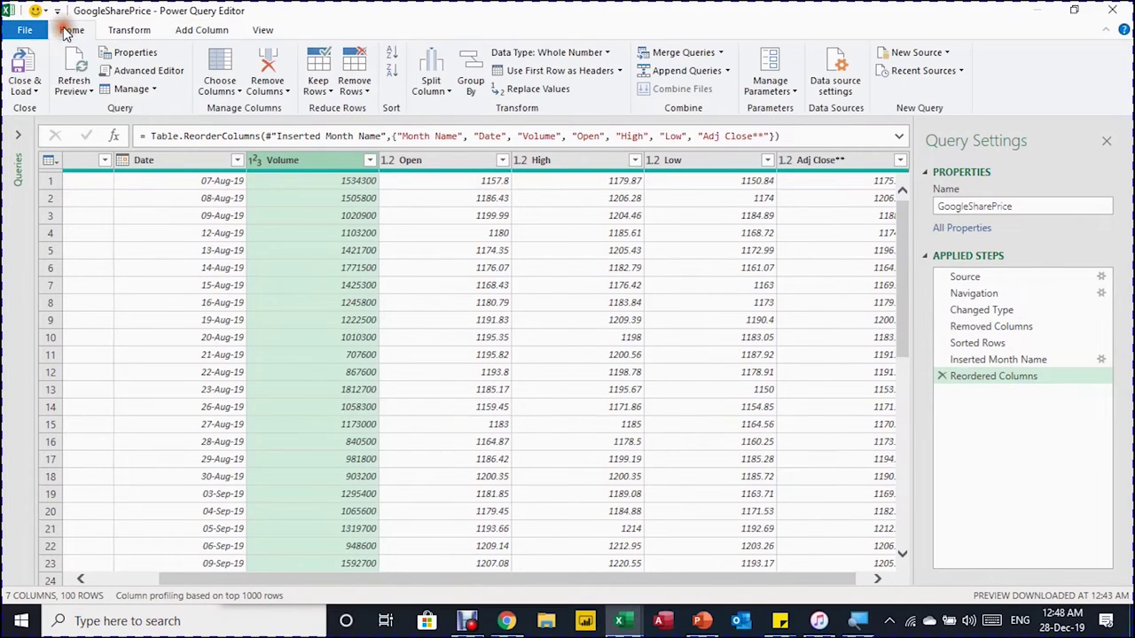
{"action": "left_click", "coordinate": [27, 88]}
{"action": "left_click", "coordinate": [55, 131]}
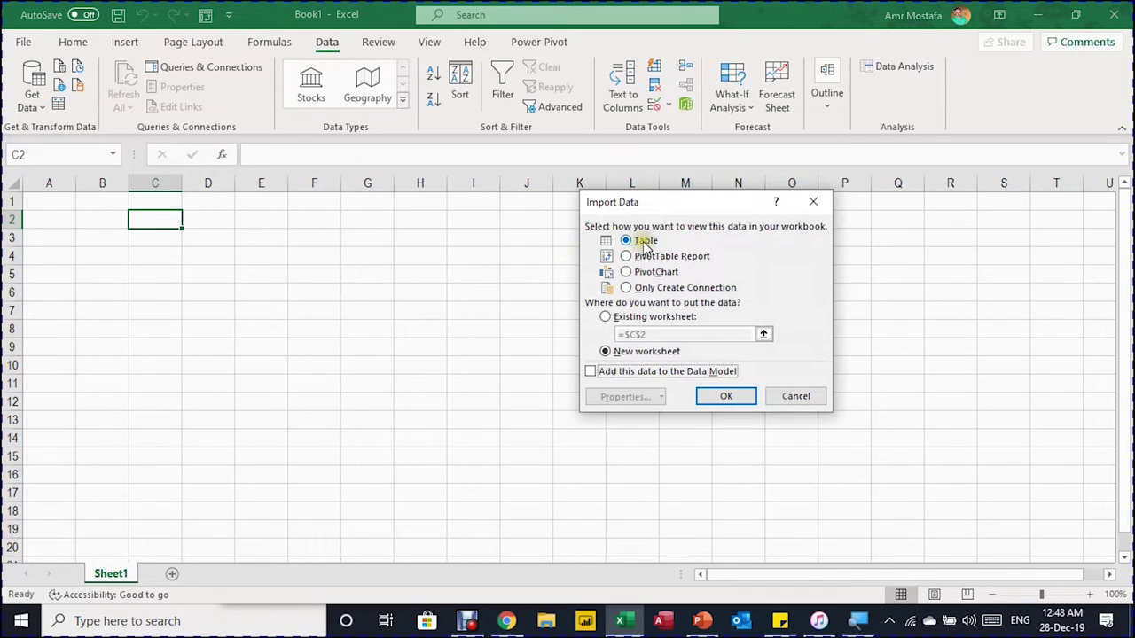
{"action": "left_click", "coordinate": [606, 317]}
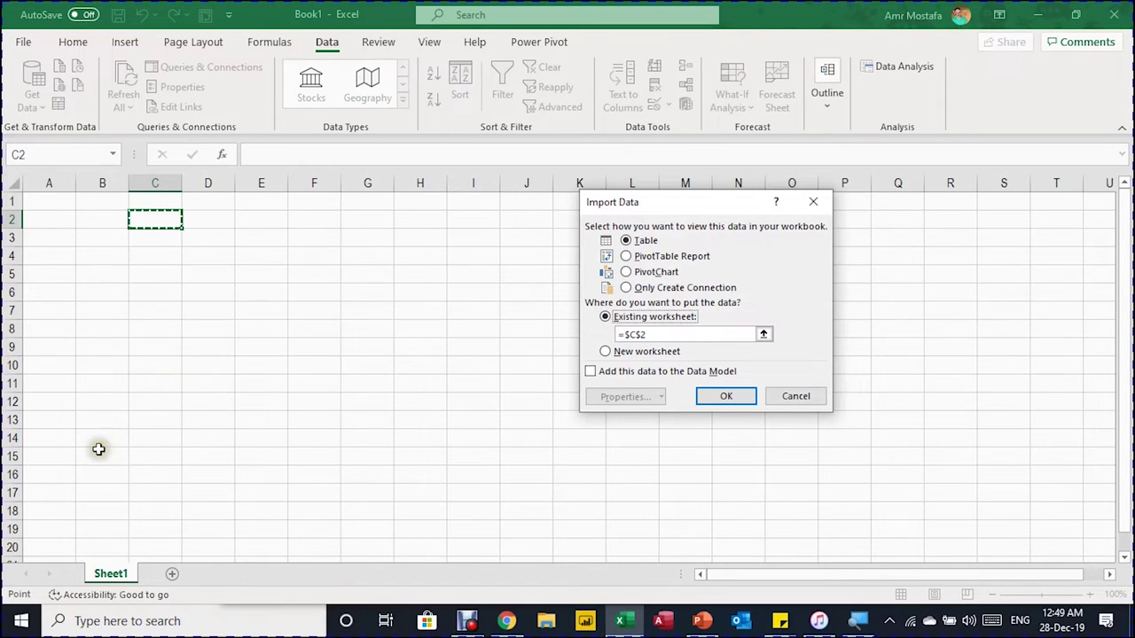
{"action": "left_click", "coordinate": [49, 455]}
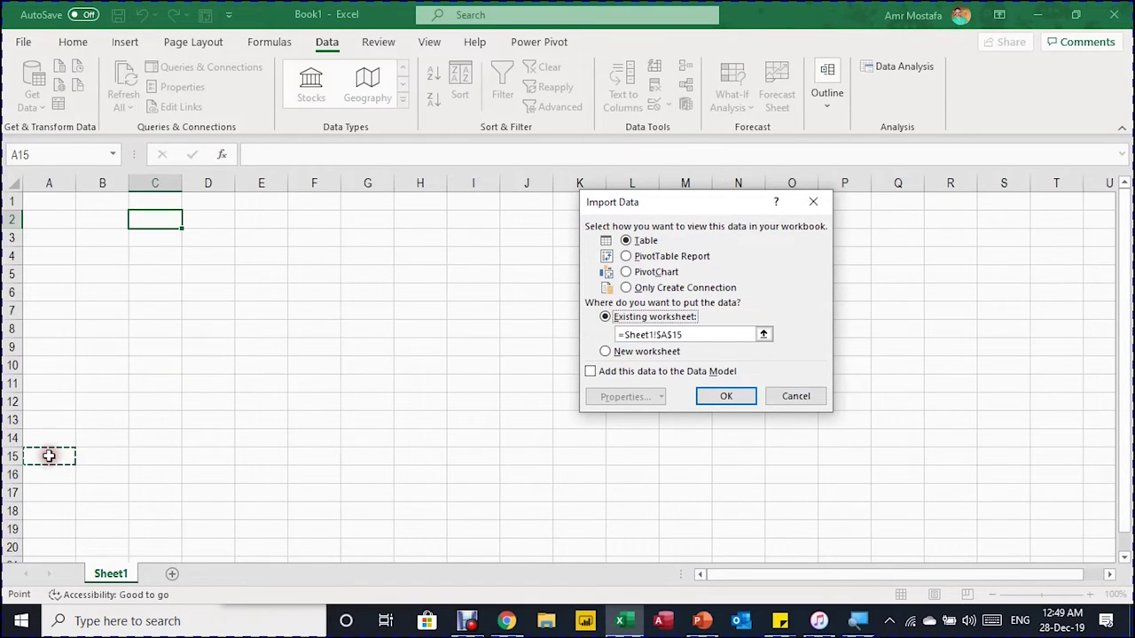
{"action": "left_click", "coordinate": [720, 398]}
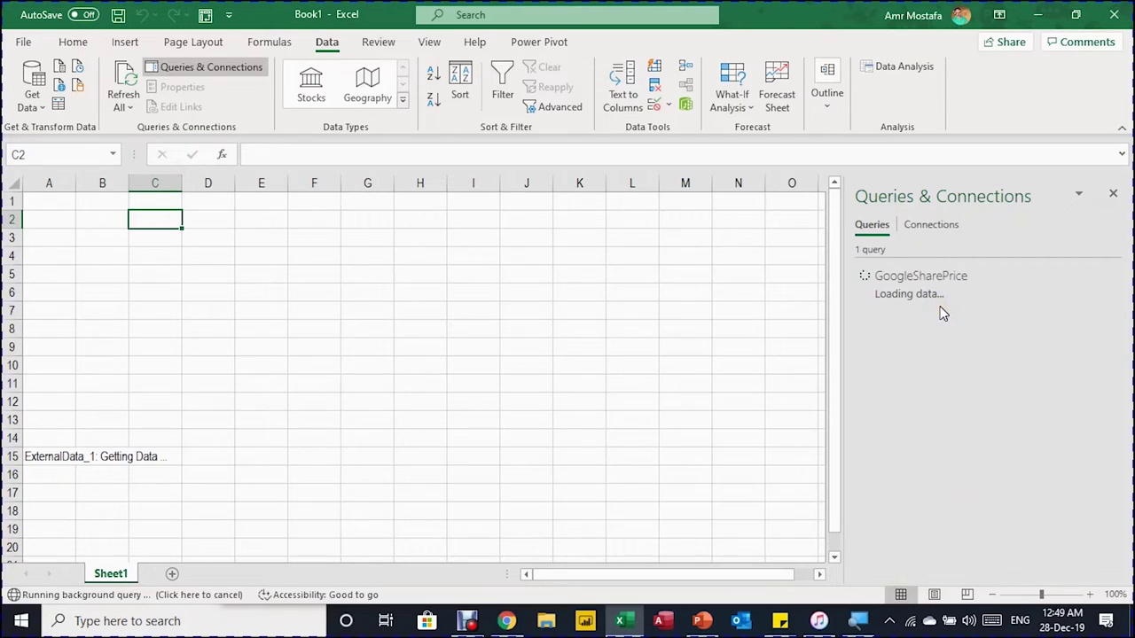
{"action": "scroll", "coordinate": [217, 455], "scroll_direction": "down", "scroll_amount": 18}
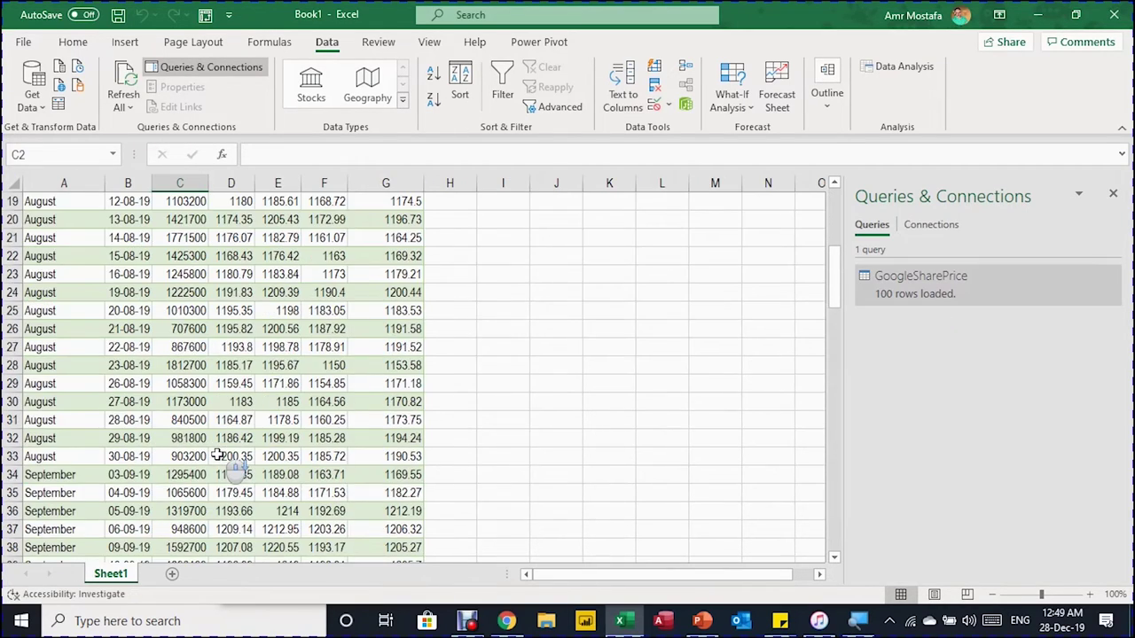
{"action": "scroll", "coordinate": [217, 455], "scroll_direction": "up", "scroll_amount": 18}
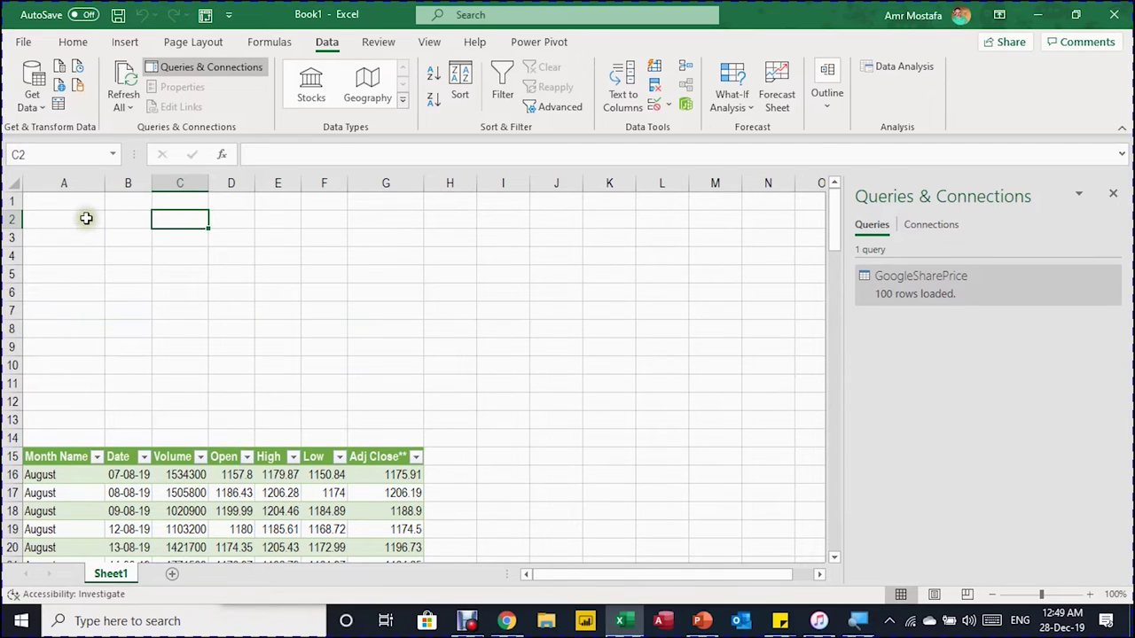
Insert a Volume-Open-High-Low-Close stock chart from all rows of the Date to Adj Close** columns and place it above the table.
{"action": "left_click_drag", "start_coordinate": [125, 457], "coordinate": [390, 456]}
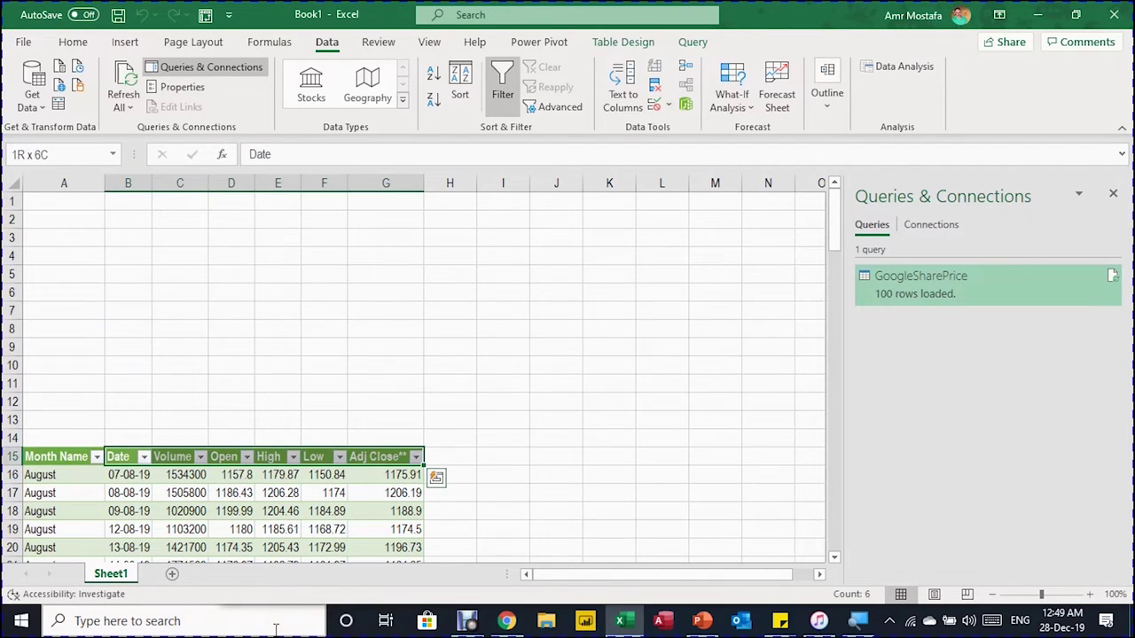
{"action": "key", "text": "shift+Left"}
{"action": "key", "text": "Left"}
{"action": "key", "text": "Right"}
{"action": "key", "text": "shift+Right"}
{"action": "key", "text": "shift+Right"}
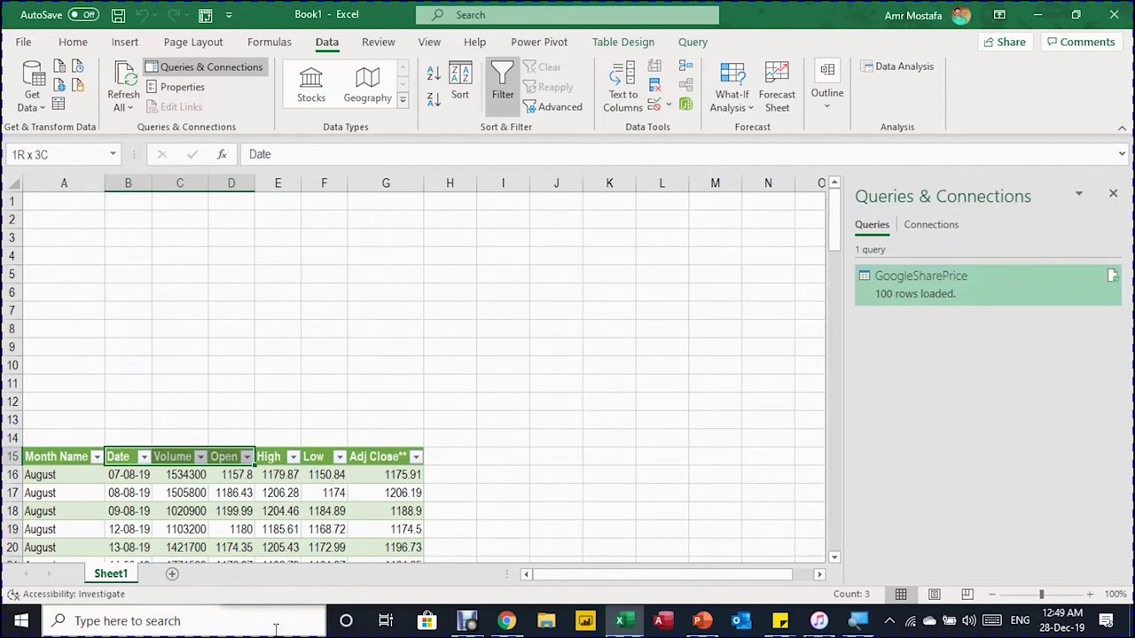
{"action": "key", "text": "shift+Right"}
{"action": "key", "text": "shift+Right"}
{"action": "key", "text": "shift+Right"}
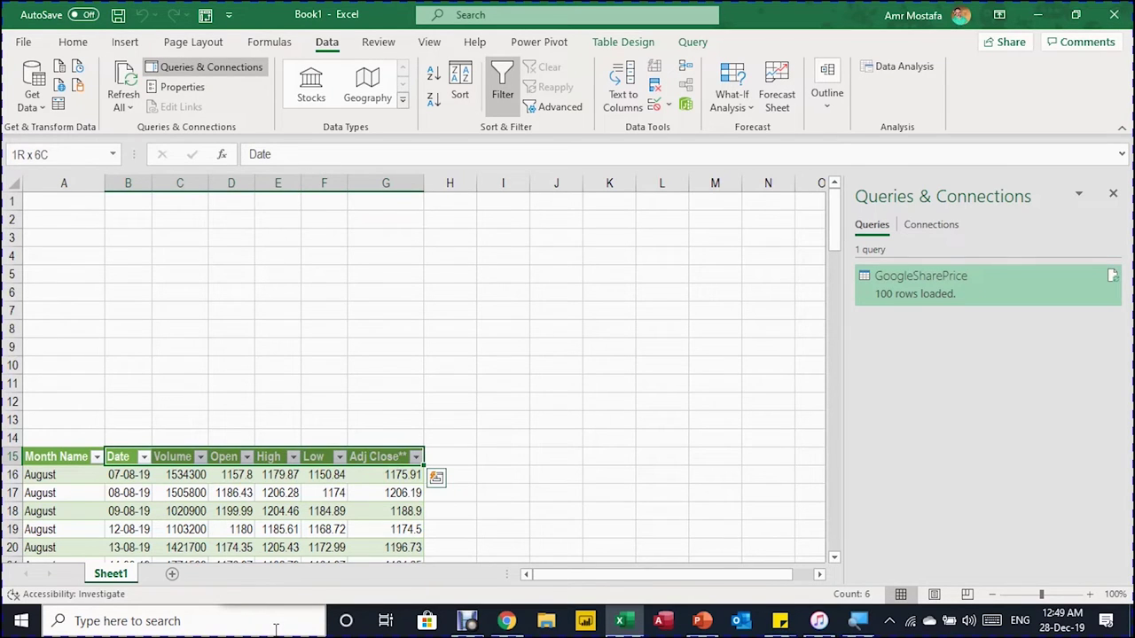
{"action": "key", "text": "ctrl+shift+Down"}
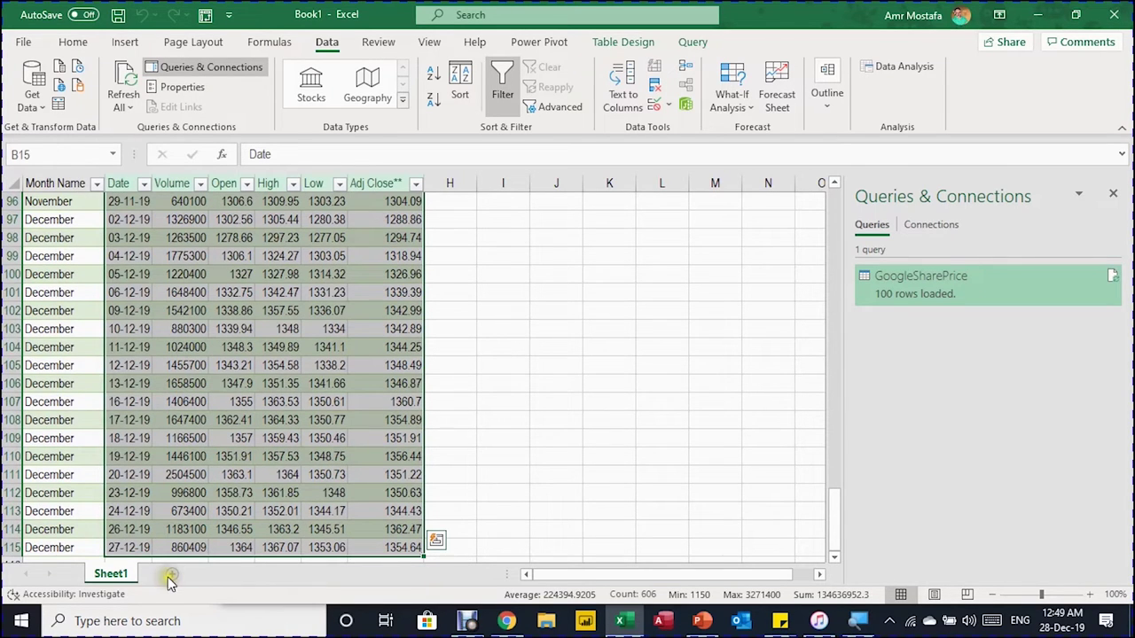
{"action": "left_click_drag", "start_coordinate": [832, 529], "coordinate": [878, 199]}
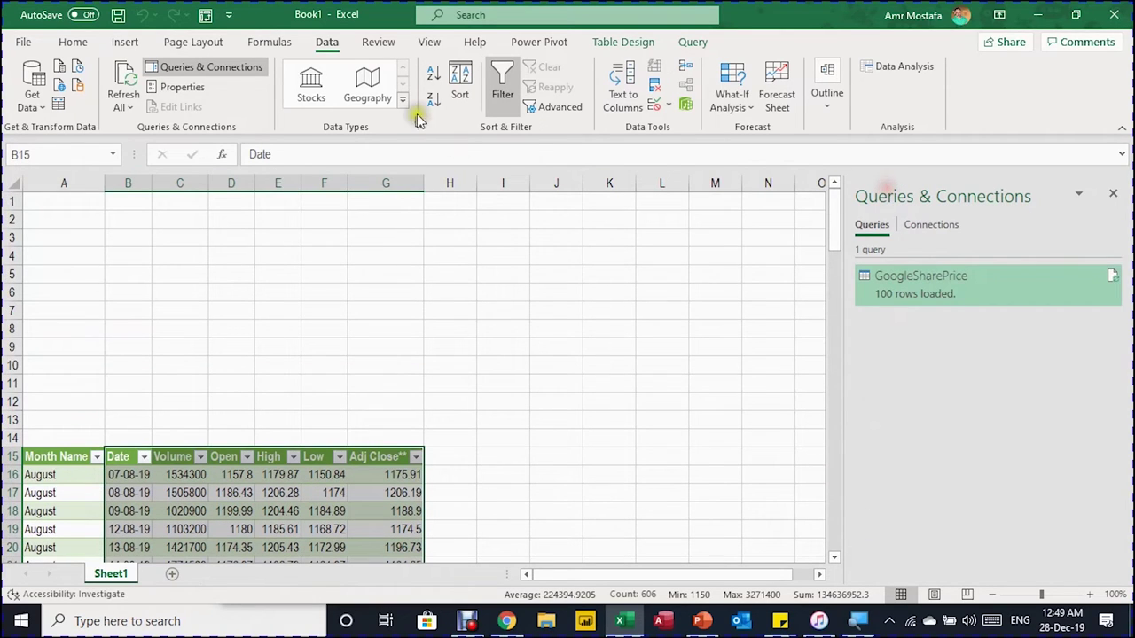
{"action": "left_click", "coordinate": [122, 42]}
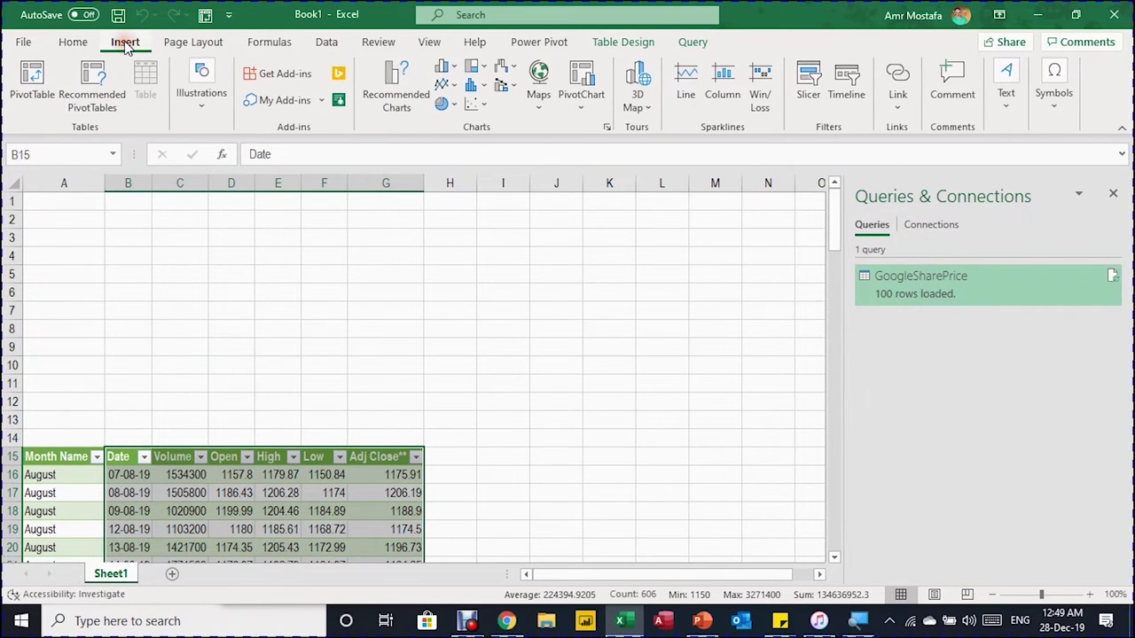
{"action": "left_click", "coordinate": [515, 75]}
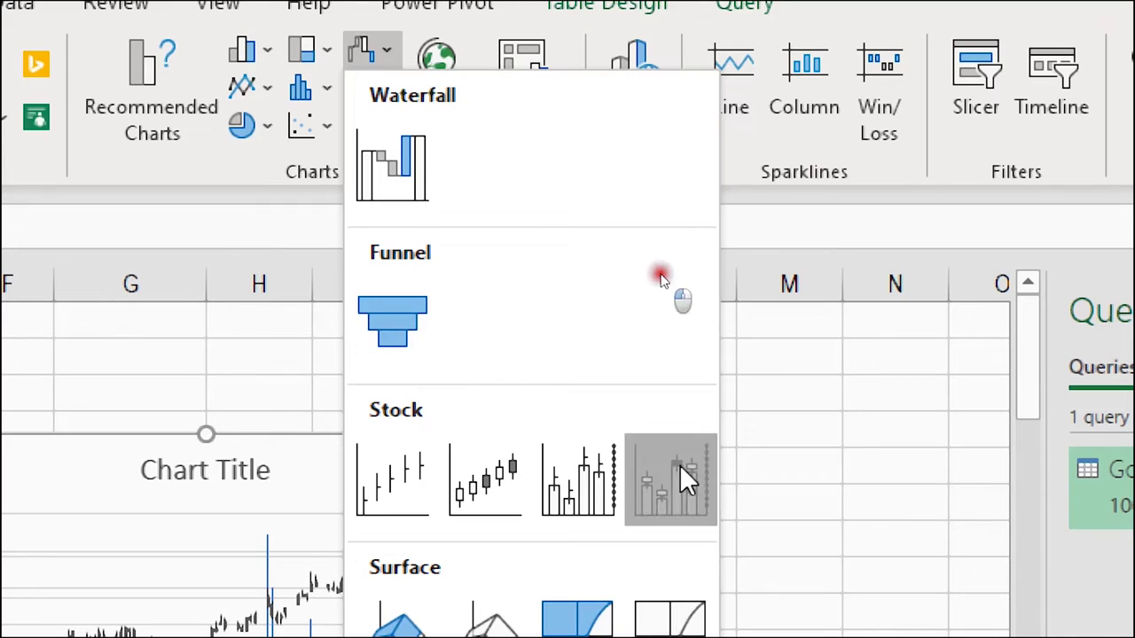
{"action": "left_click", "coordinate": [681, 466]}
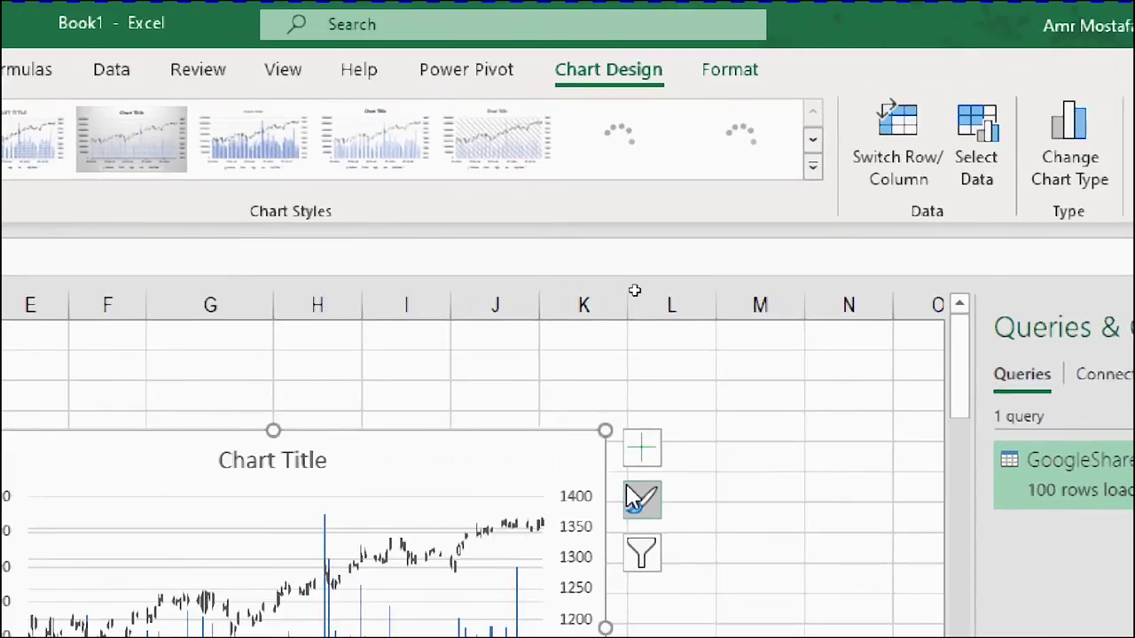
{"action": "key", "text": "alt"}
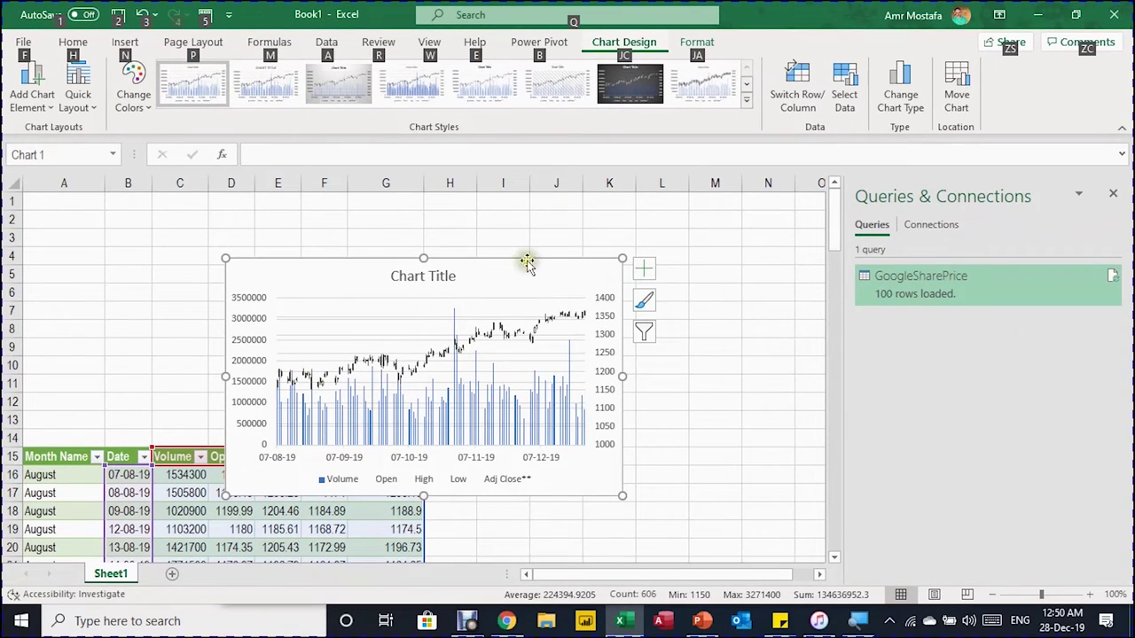
{"action": "mouse_move", "coordinate": [522, 257]}
{"action": "left_mouse_down"}
{"action": "mouse_move", "coordinate": [417, 205]}
{"action": "mouse_move", "coordinate": [299, 198]}
{"action": "left_mouse_up"}
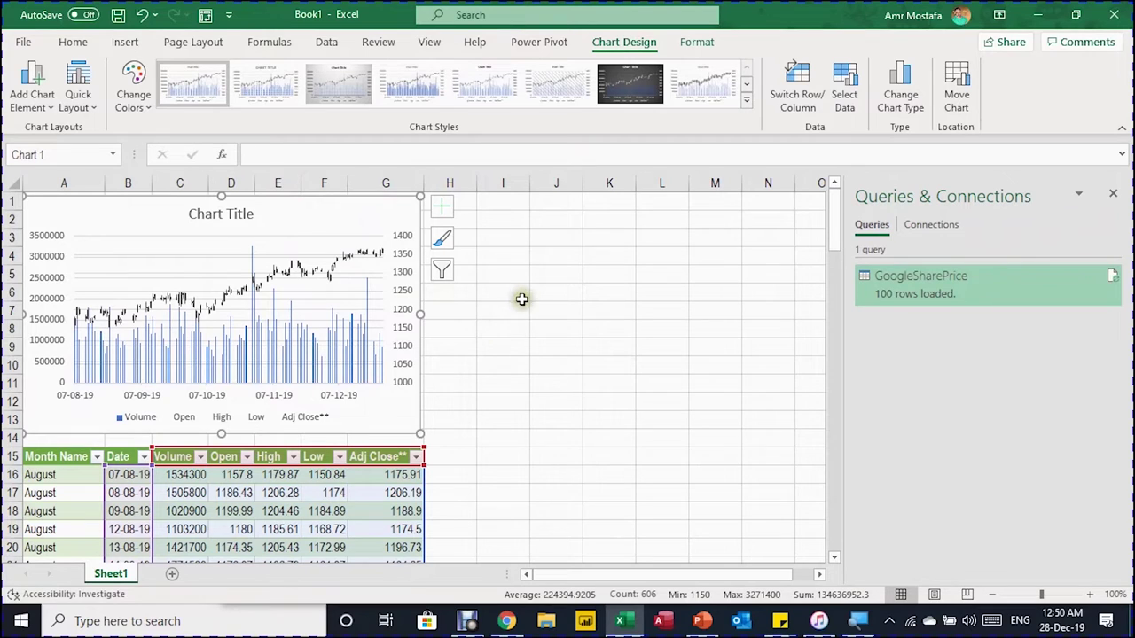
Add a Month Name slicer to the table and place it beside the chart.
{"action": "left_click", "coordinate": [64, 497]}
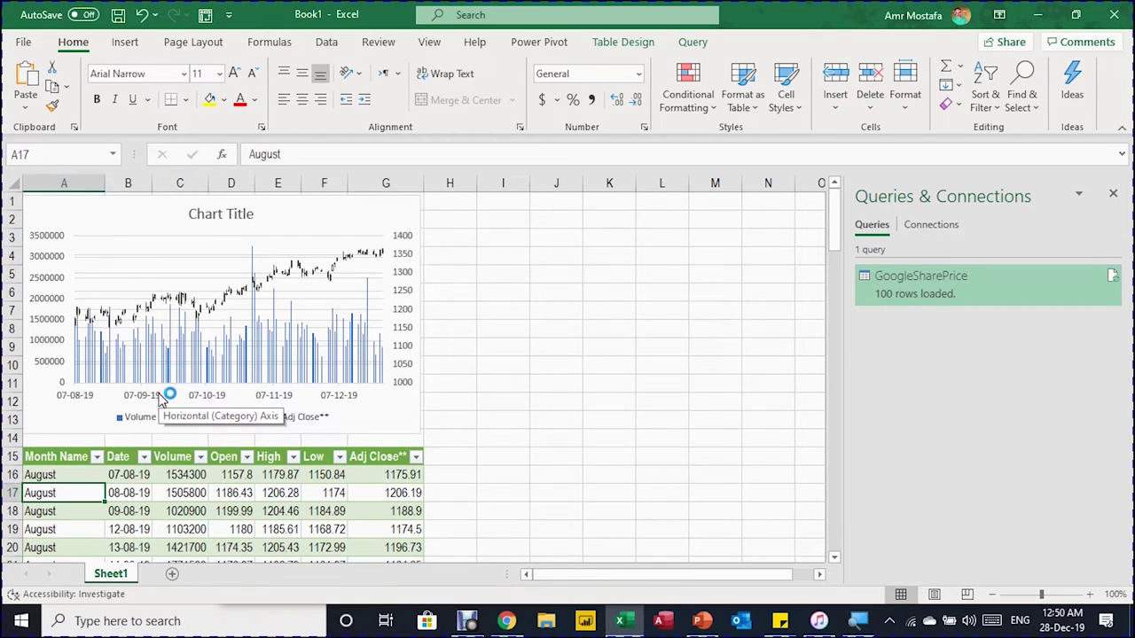
{"action": "left_click", "coordinate": [190, 498]}
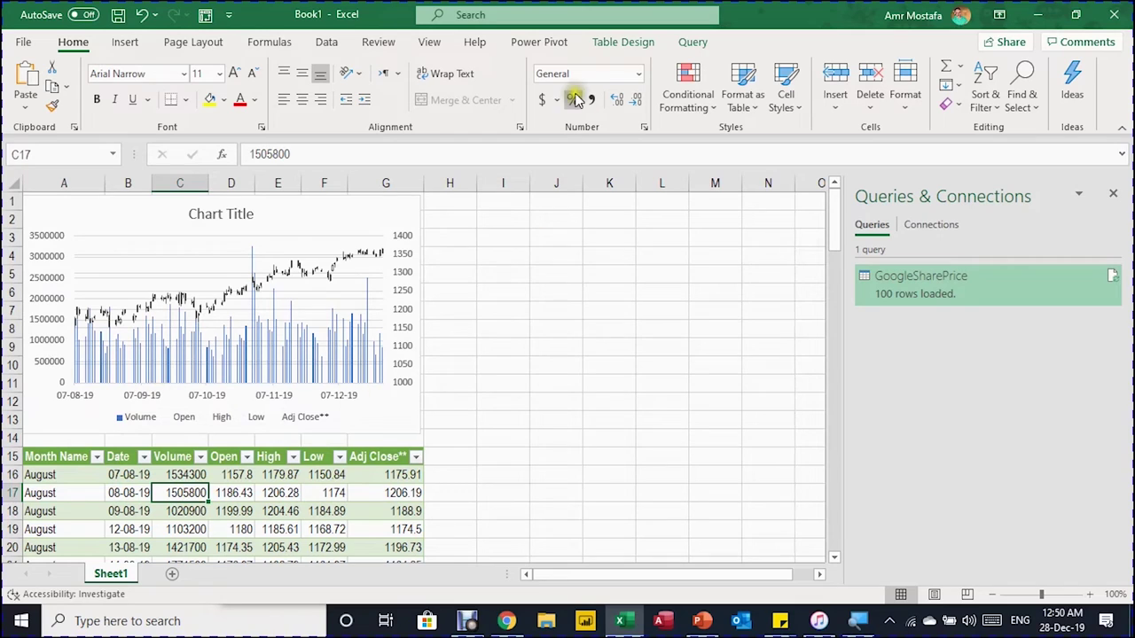
{"action": "left_click", "coordinate": [624, 42]}
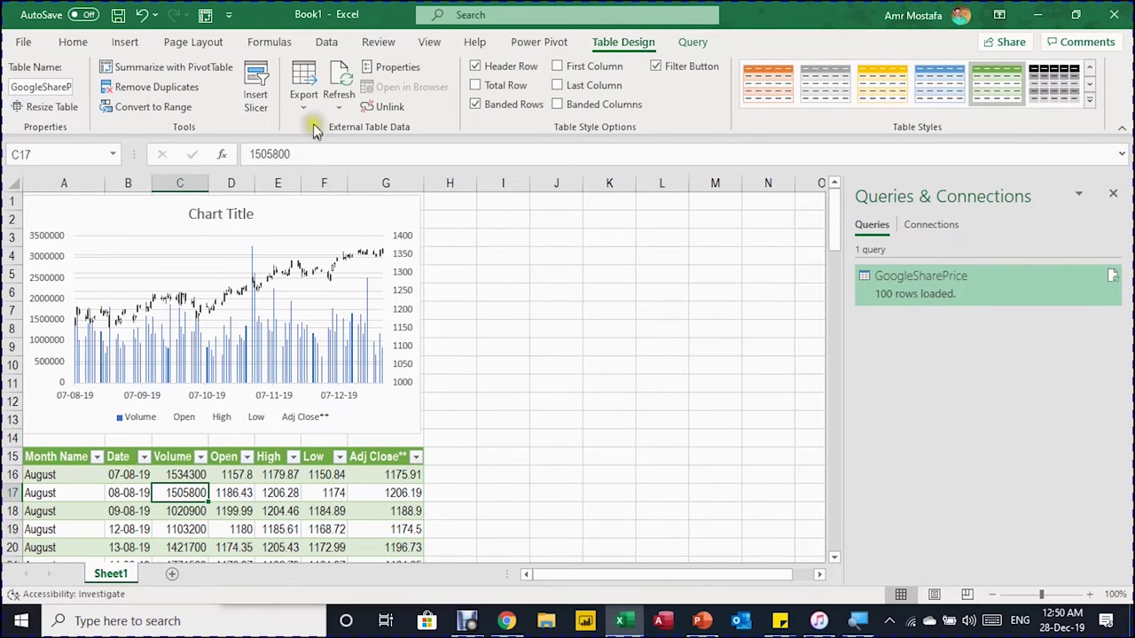
{"action": "left_click", "coordinate": [259, 89]}
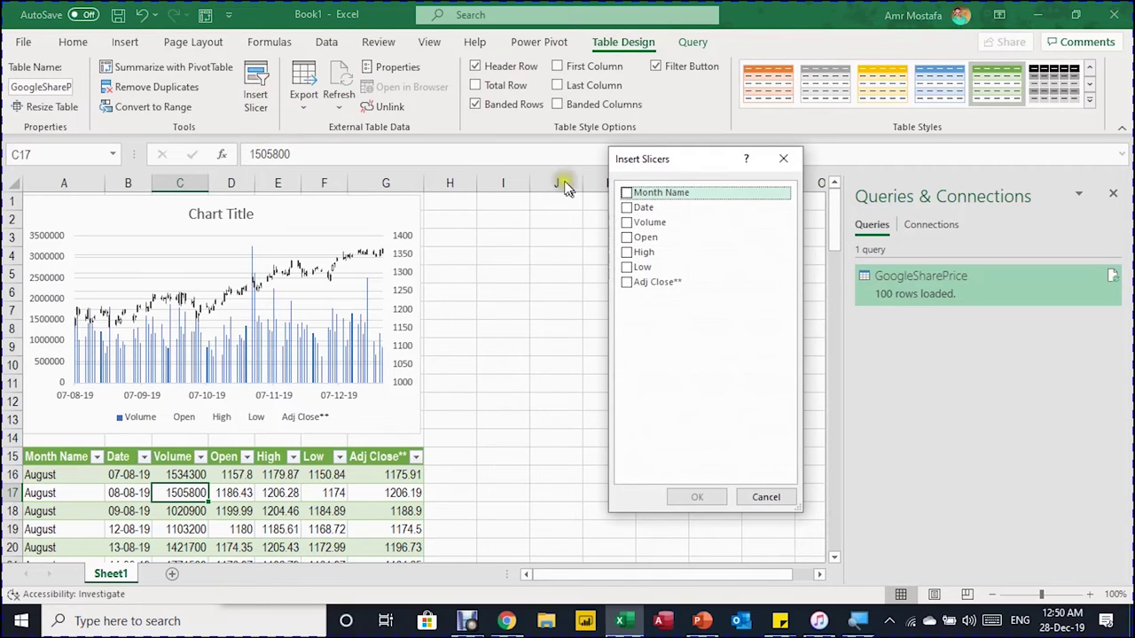
{"action": "left_click", "coordinate": [629, 193]}
{"action": "left_click", "coordinate": [685, 496]}
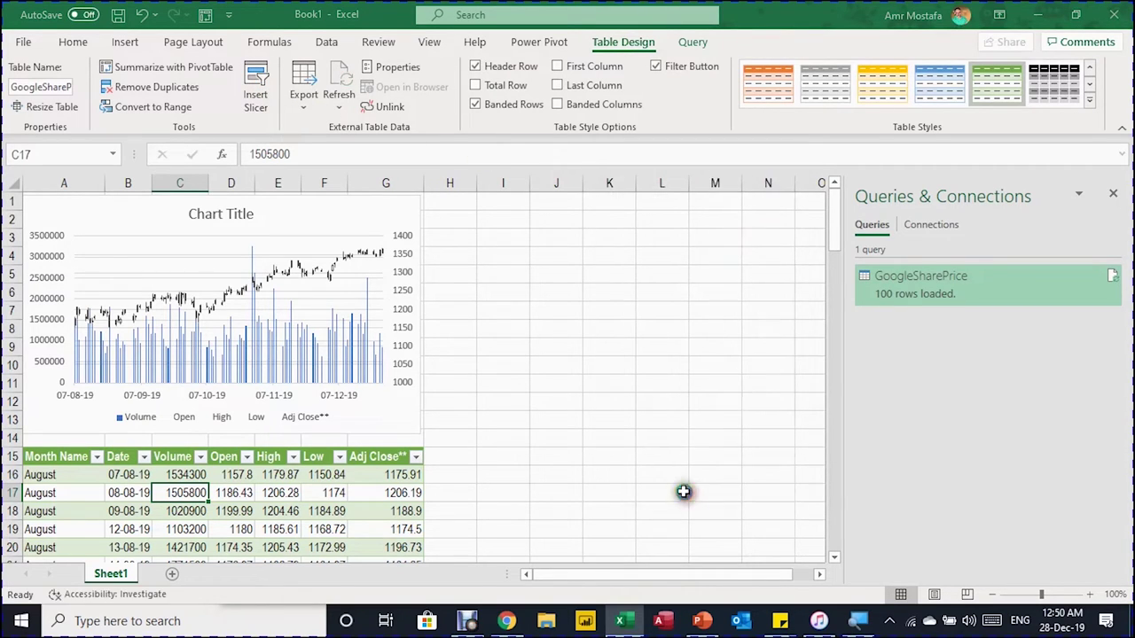
{"action": "left_click_drag", "start_coordinate": [429, 285], "coordinate": [523, 213]}
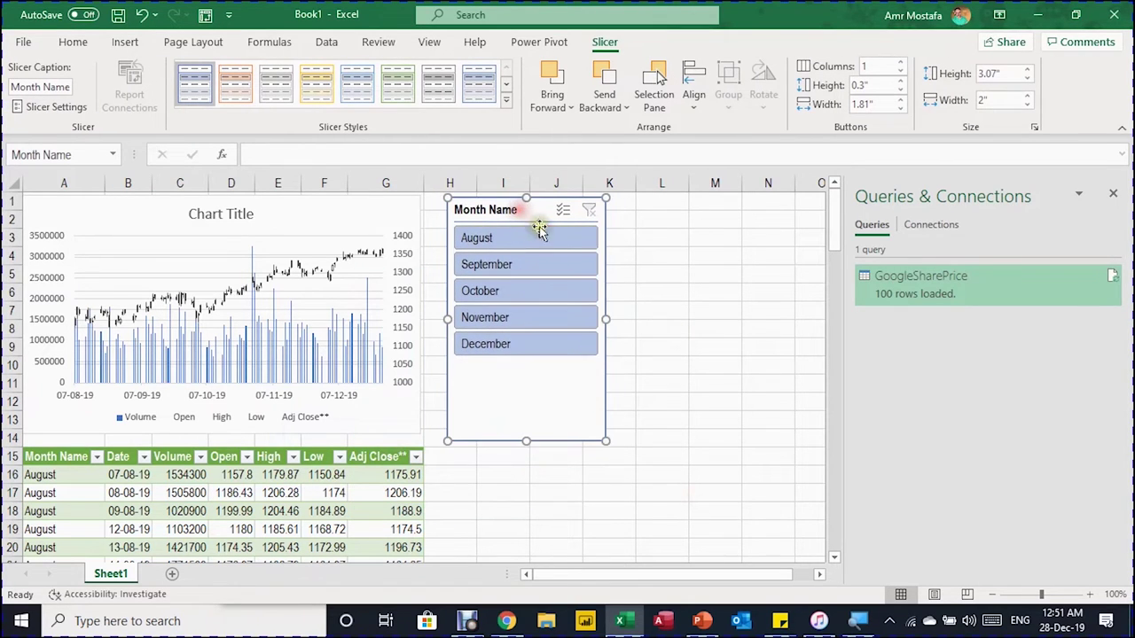
Use the Month Name slicer to filter the data by August, September and finally December.
{"action": "left_click", "coordinate": [540, 235]}
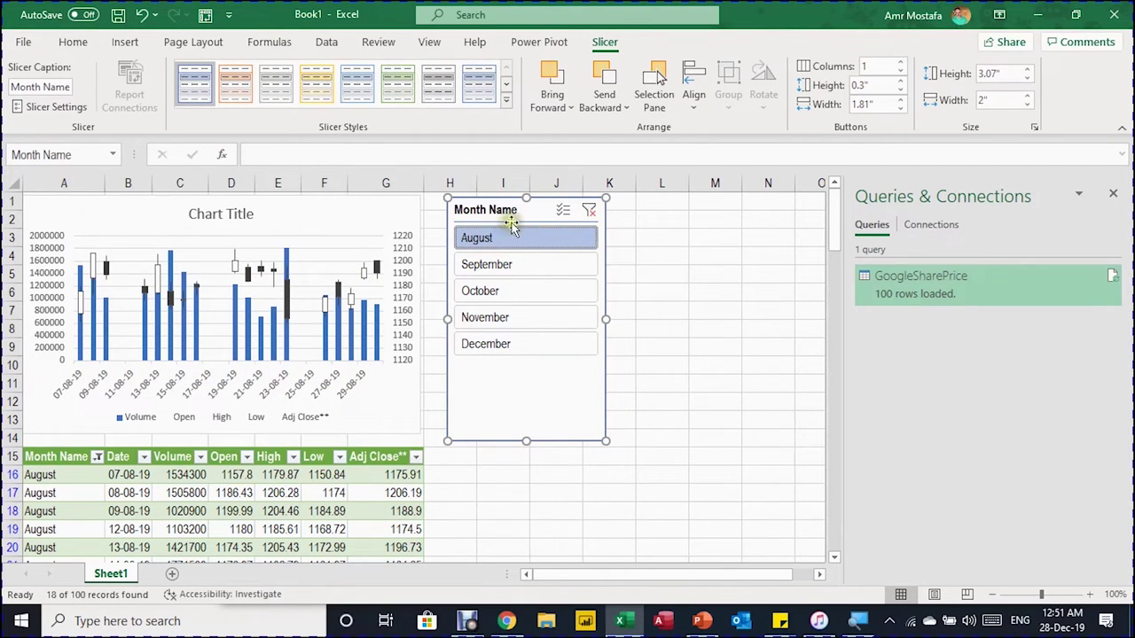
{"action": "left_click", "coordinate": [515, 256]}
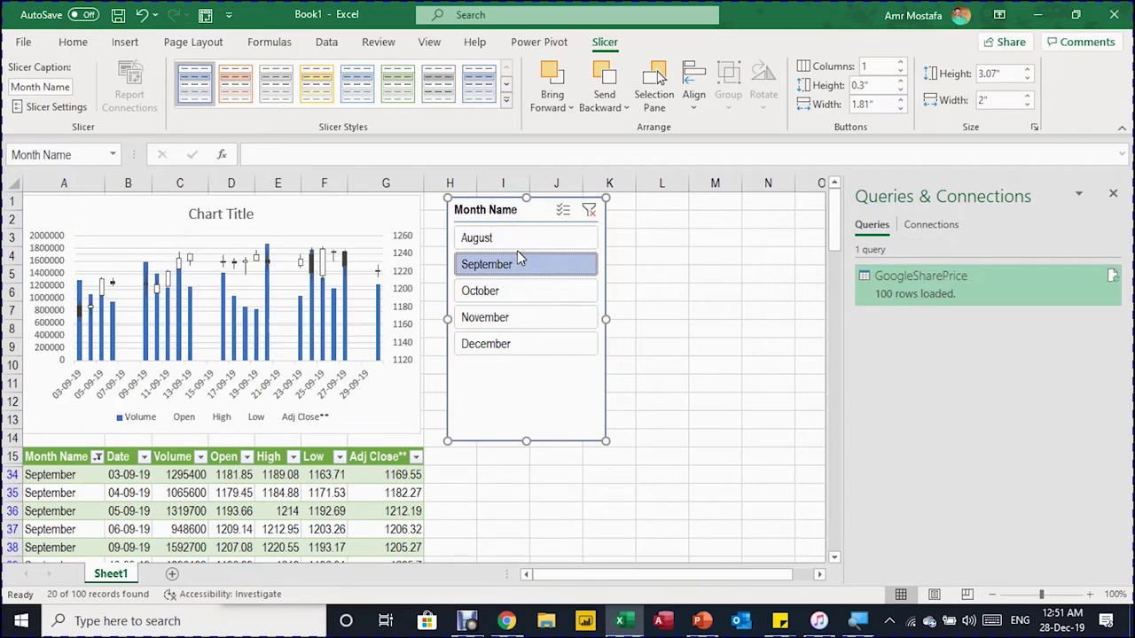
{"action": "left_click", "coordinate": [507, 346]}
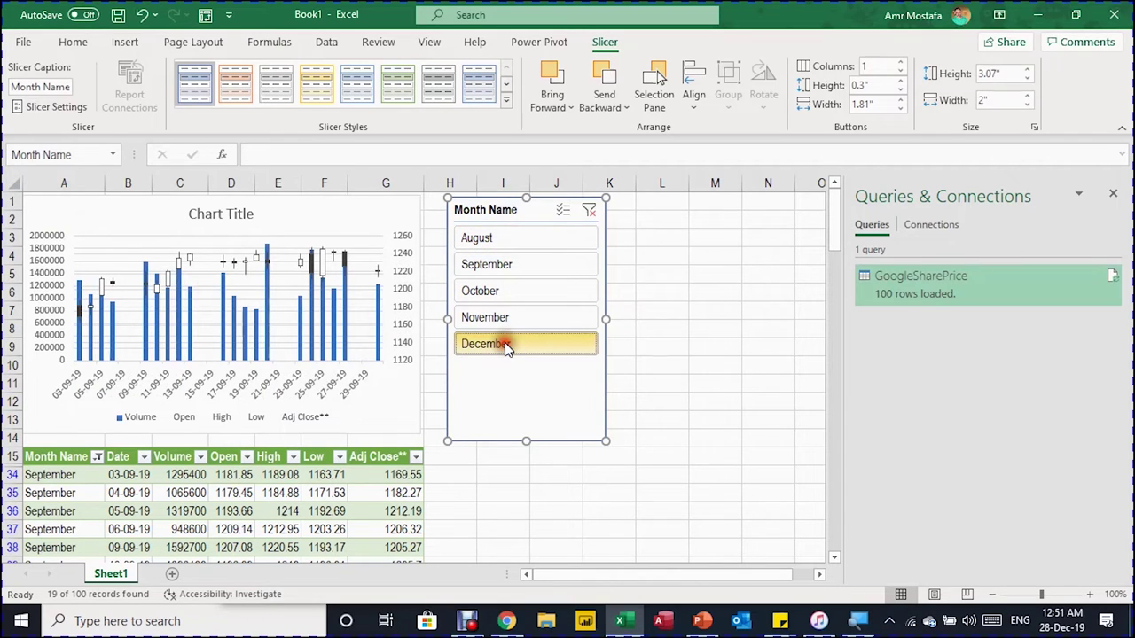
Move the Month Name slicer away from the chart, over columns J to L, and widen the chart to the end of column H.
{"action": "left_click_drag", "start_coordinate": [509, 206], "coordinate": [586, 199]}
{"action": "left_click", "coordinate": [396, 226]}
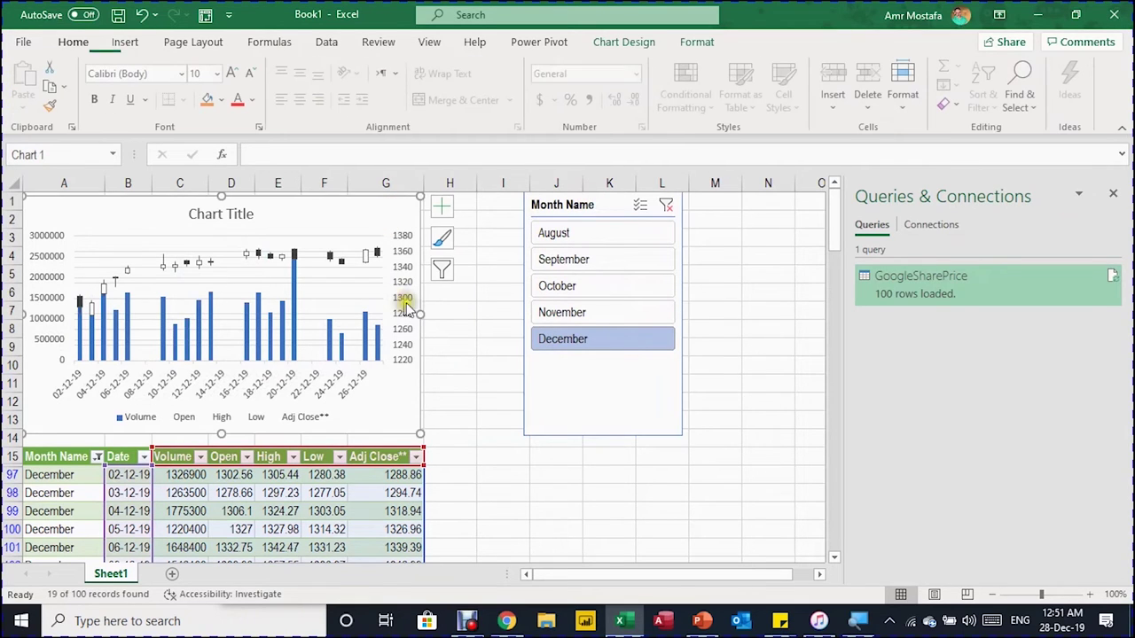
{"action": "left_click_drag", "start_coordinate": [419, 312], "coordinate": [477, 307]}
{"action": "mouse_move", "coordinate": [1055, 630]}
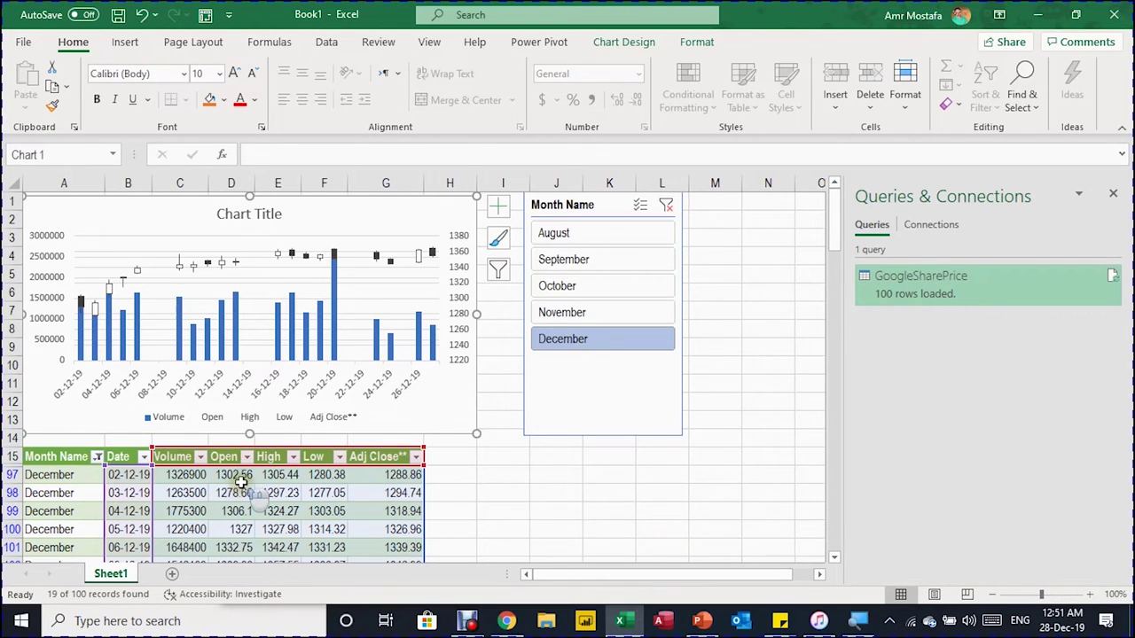
{"action": "left_click", "coordinate": [224, 509]}
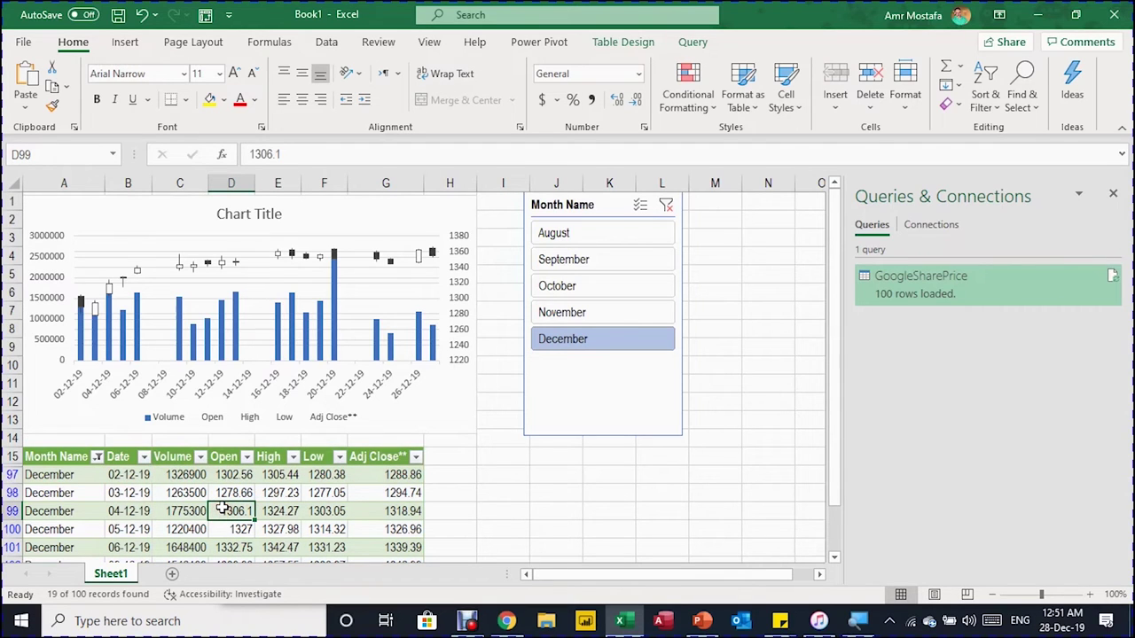
{"action": "right_click", "coordinate": [223, 510]}
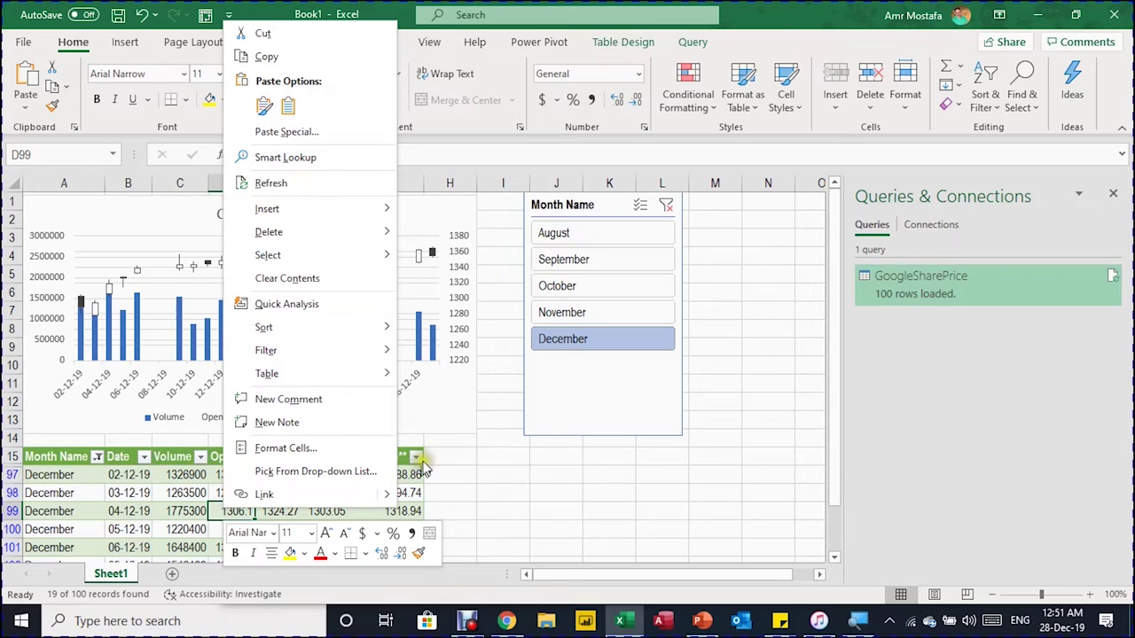
{"action": "left_click", "coordinate": [119, 498]}
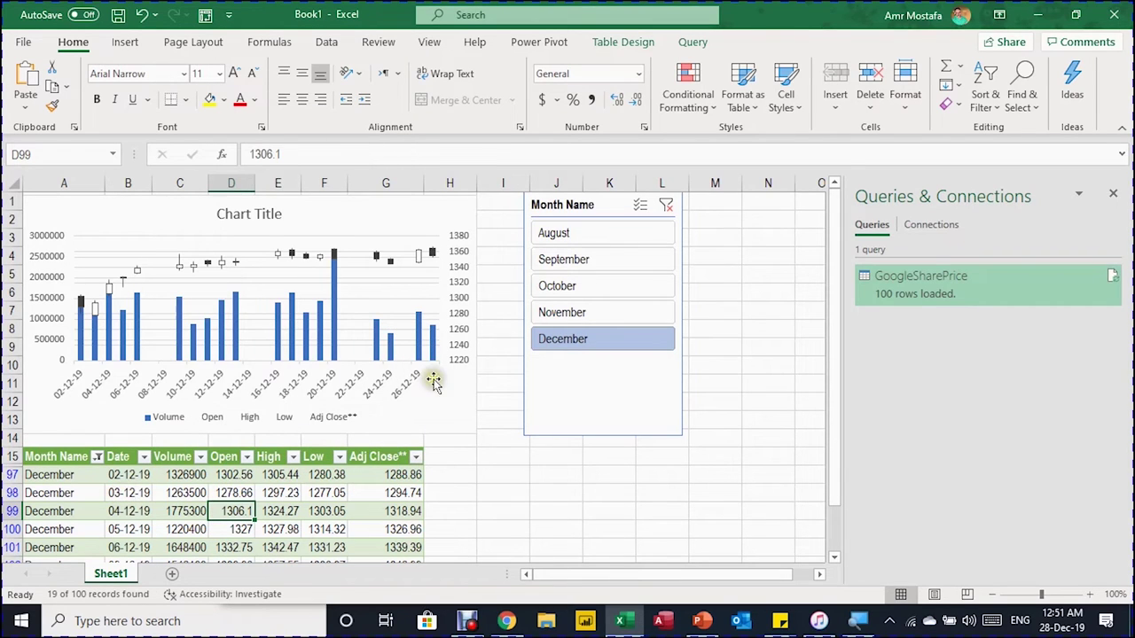
{"action": "mouse_move", "coordinate": [588, 207]}
{"action": "left_mouse_down"}
{"action": "mouse_move", "coordinate": [641, 195]}
{"action": "mouse_move", "coordinate": [588, 206]}
{"action": "left_mouse_up"}
{"action": "left_click", "coordinate": [454, 203]}
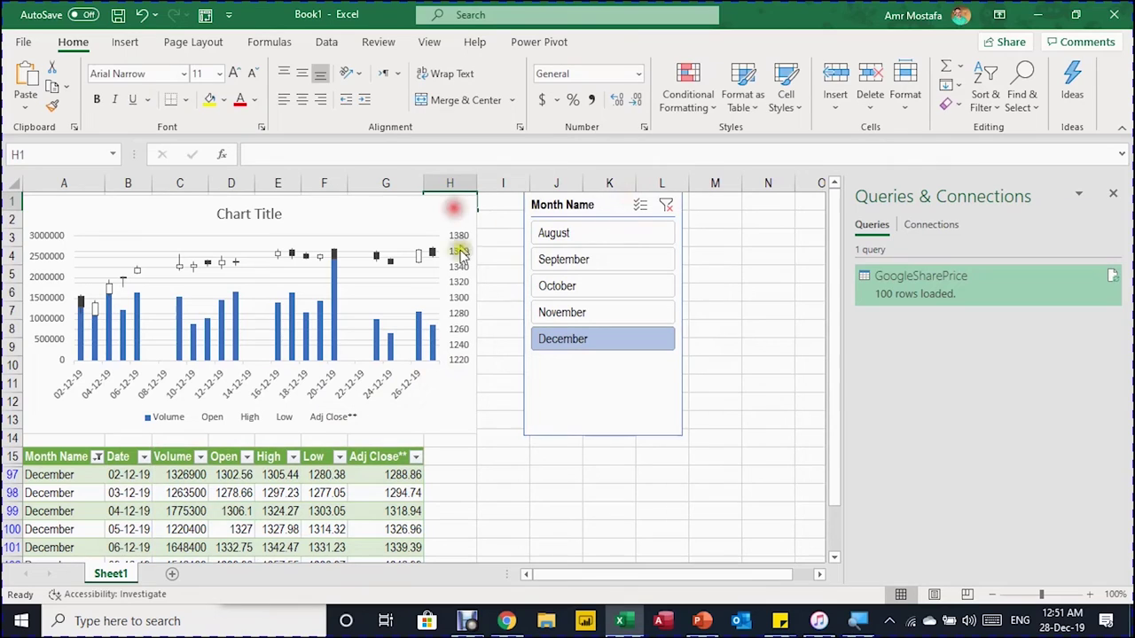
Widen the stock chart further to about the middle of column I.
{"action": "left_click", "coordinate": [475, 337]}
{"action": "left_click_drag", "start_coordinate": [480, 312], "coordinate": [503, 311]}
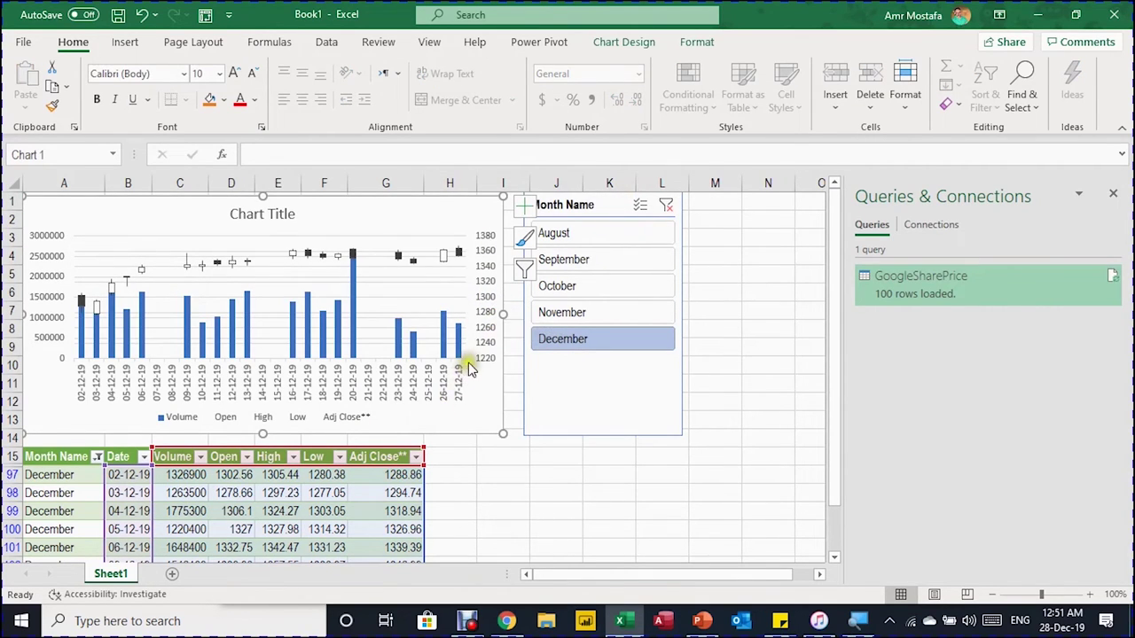
{"action": "scroll", "coordinate": [282, 501], "scroll_direction": "down", "scroll_amount": 8}
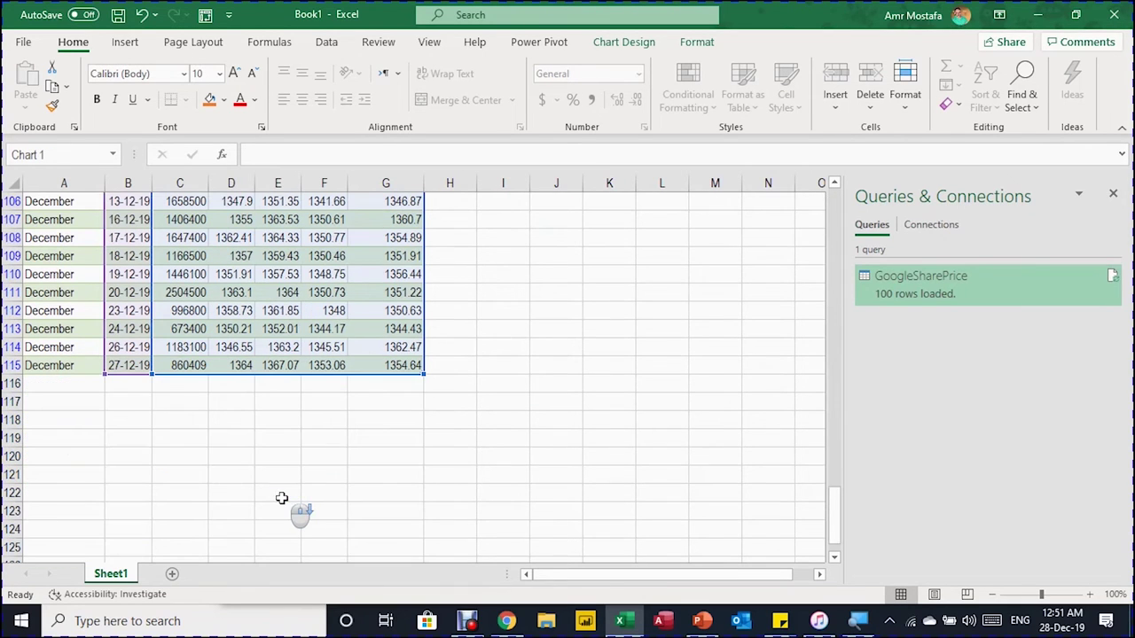
{"action": "scroll", "coordinate": [360, 370], "scroll_direction": "up", "scroll_amount": 8}
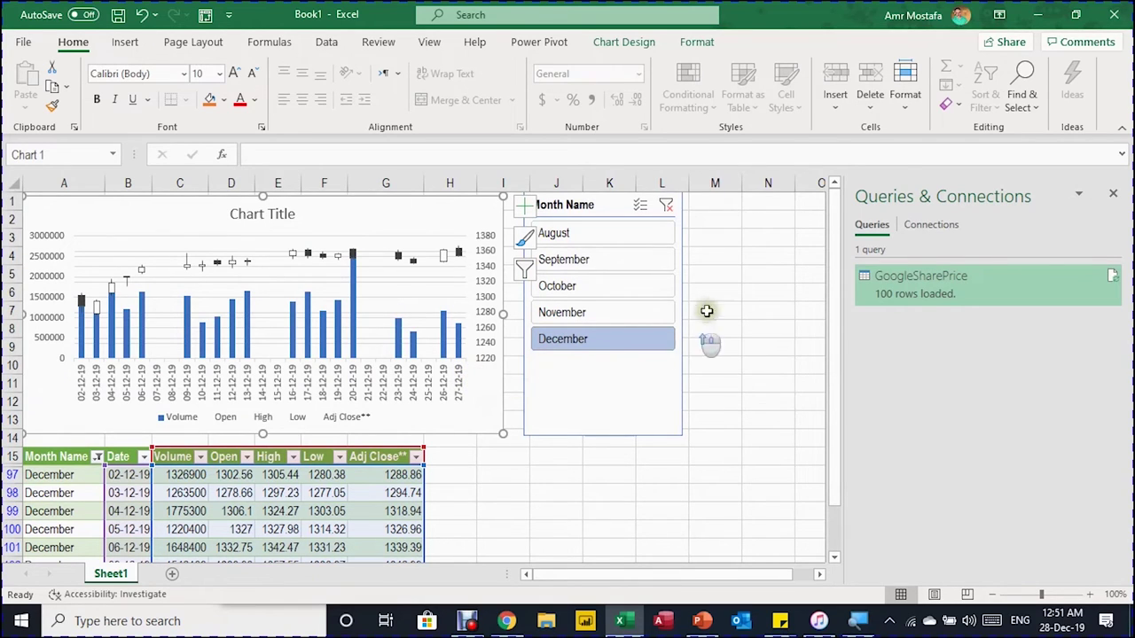
Clear the Month Name slicer's filter so that all months are included again.
{"action": "left_click", "coordinate": [739, 274]}
{"action": "left_click", "coordinate": [666, 206]}
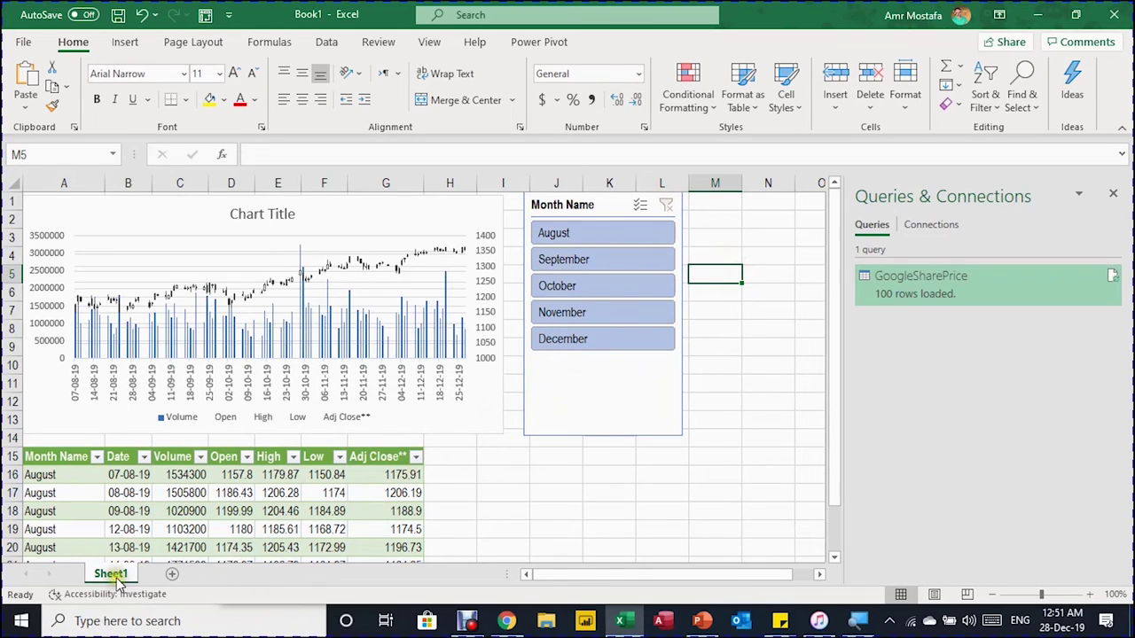
Change the chart title and the sheet name to Google.
{"action": "left_click", "coordinate": [266, 214]}
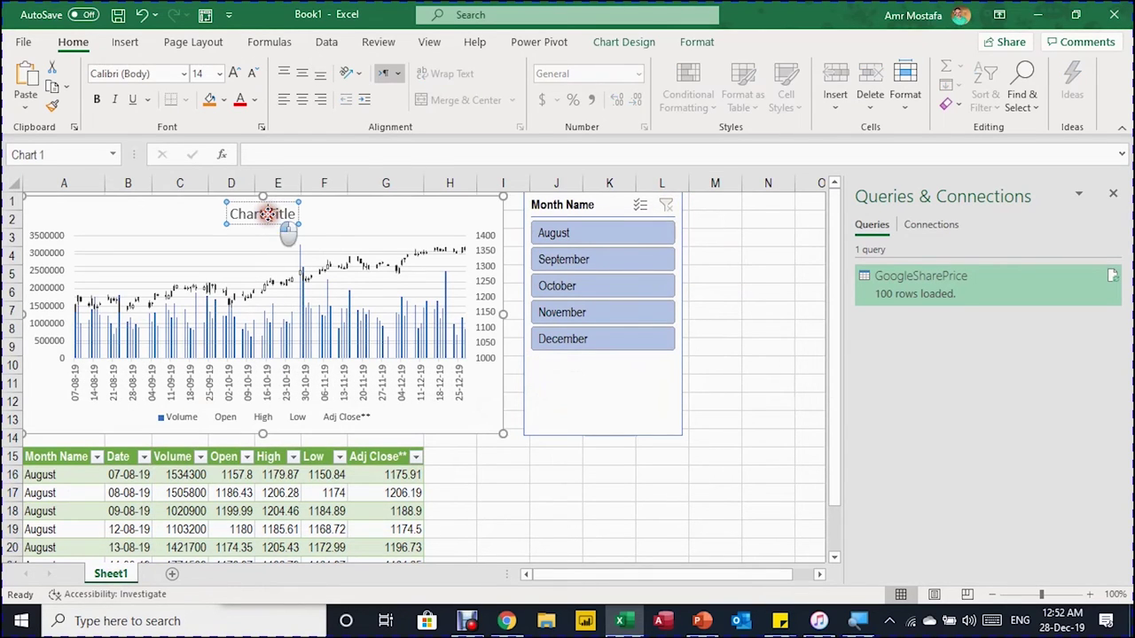
{"action": "triple_click", "coordinate": [266, 214]}
{"action": "type", "text": "Google"}
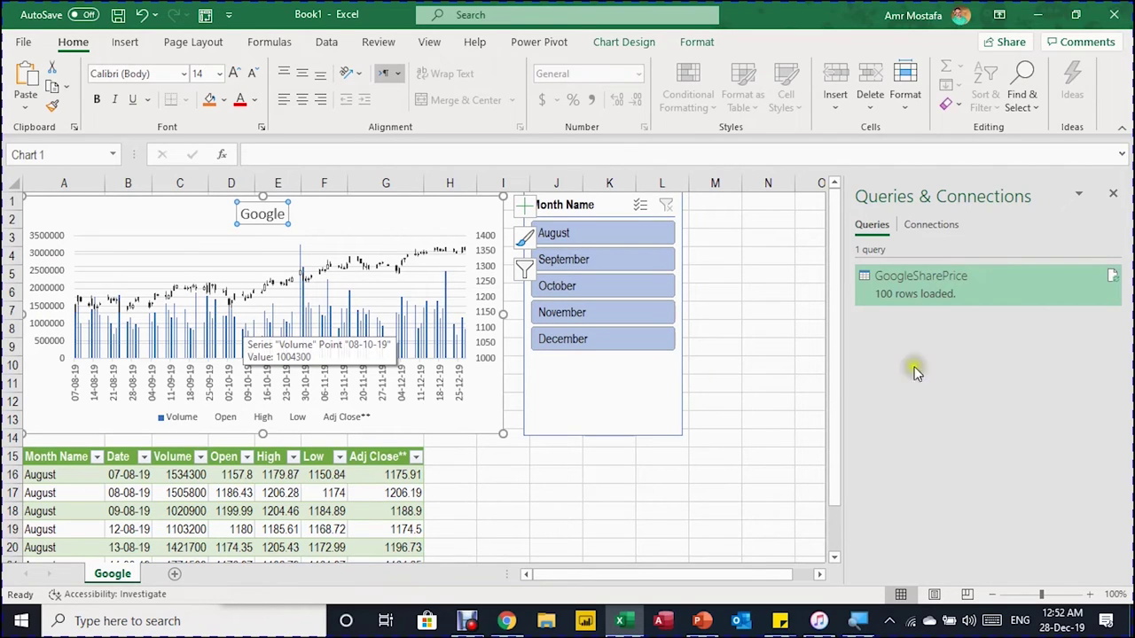
Duplicate the GoogleSharePrice query and rename the copy FBSharePrice.
{"action": "left_click", "coordinate": [957, 286]}
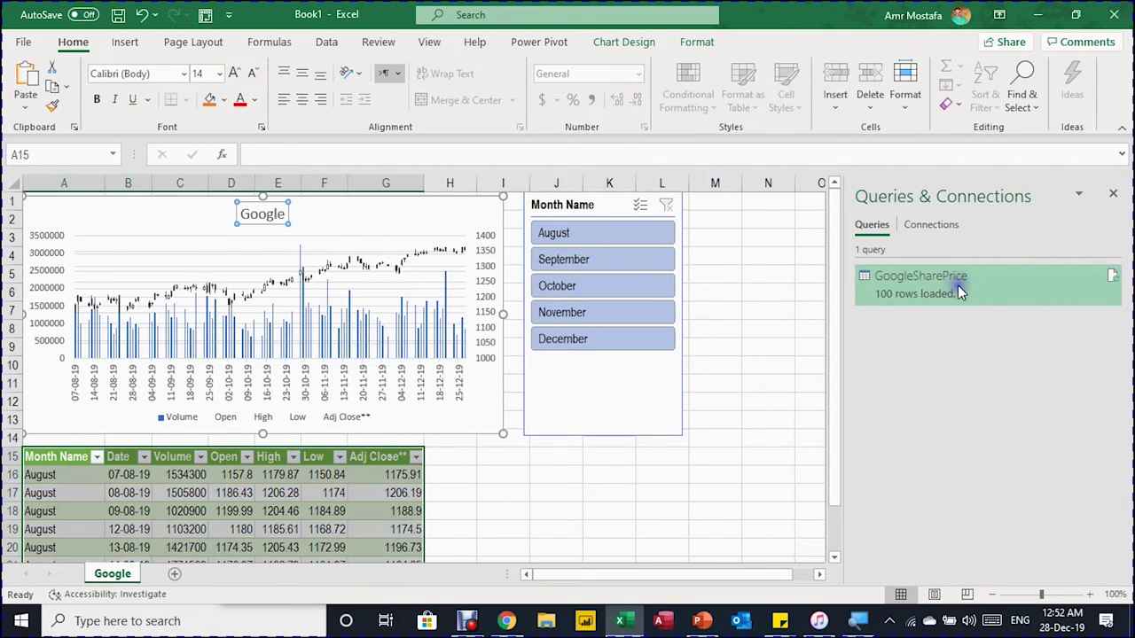
{"action": "right_click", "coordinate": [958, 285]}
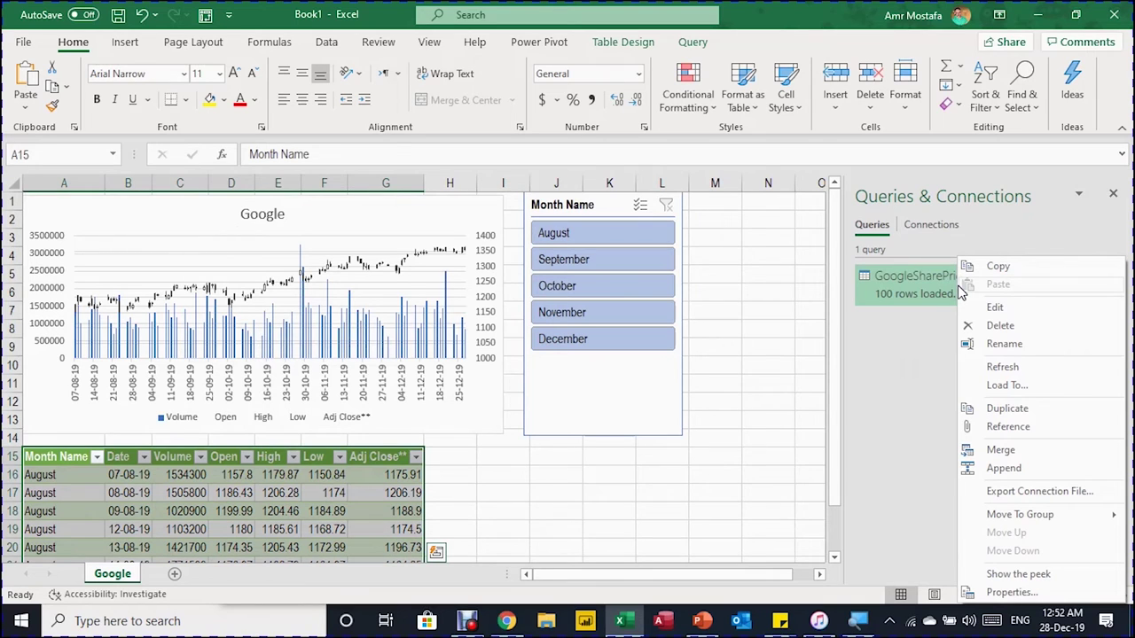
{"action": "left_click", "coordinate": [994, 409]}
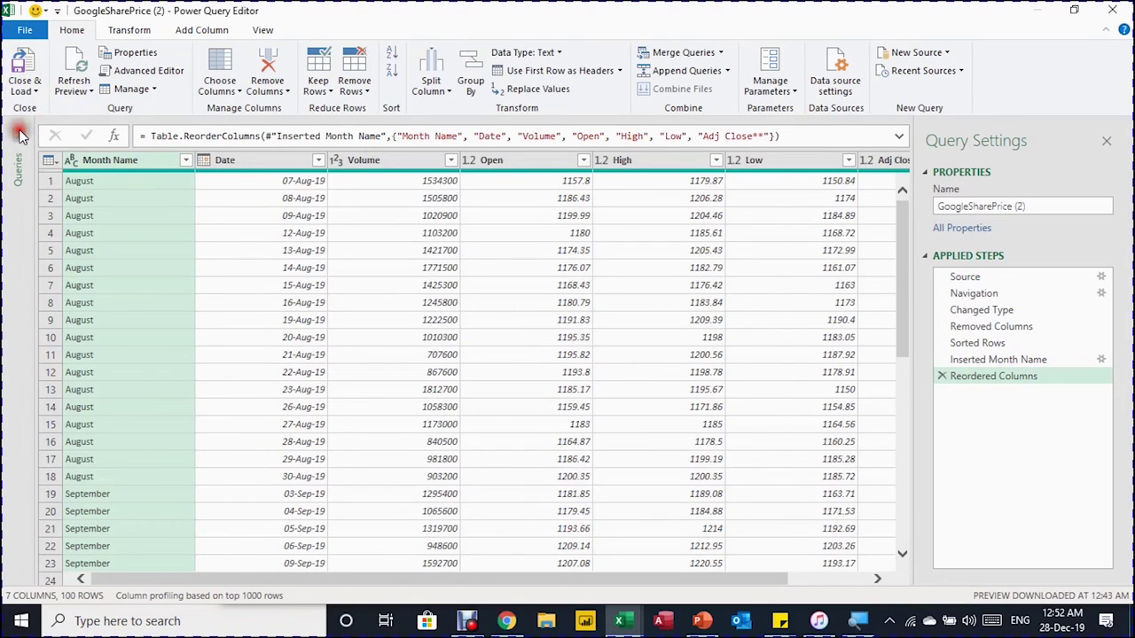
{"action": "left_click", "coordinate": [19, 133]}
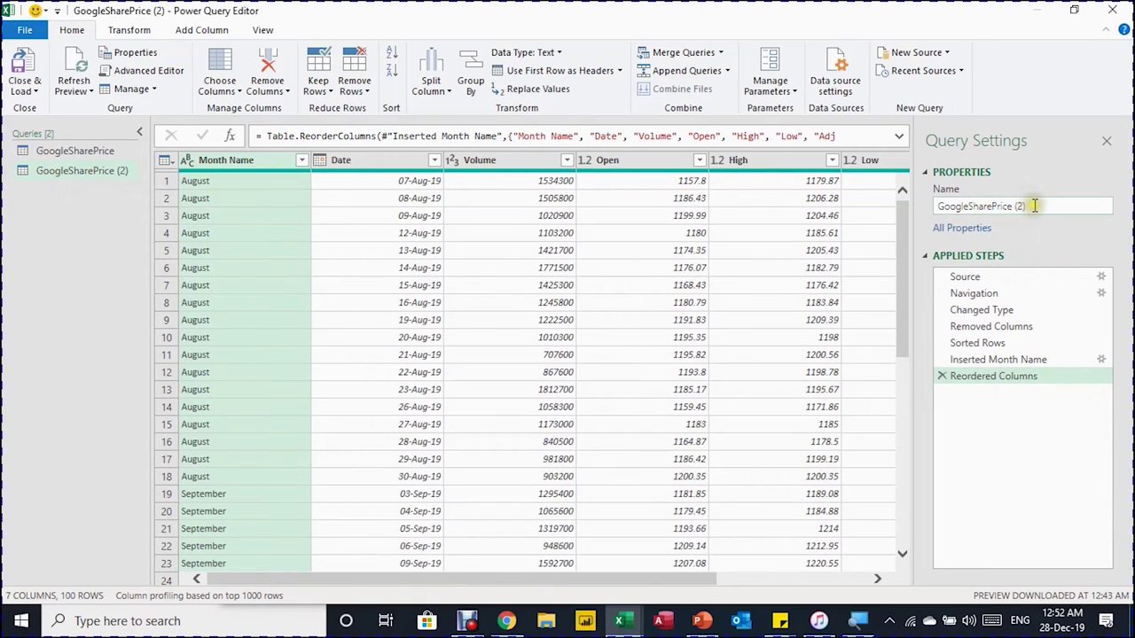
{"action": "left_click_drag", "start_coordinate": [1034, 205], "coordinate": [968, 206]}
{"action": "type", "text": "FBSharePrice"}
{"action": "key", "text": "Return"}
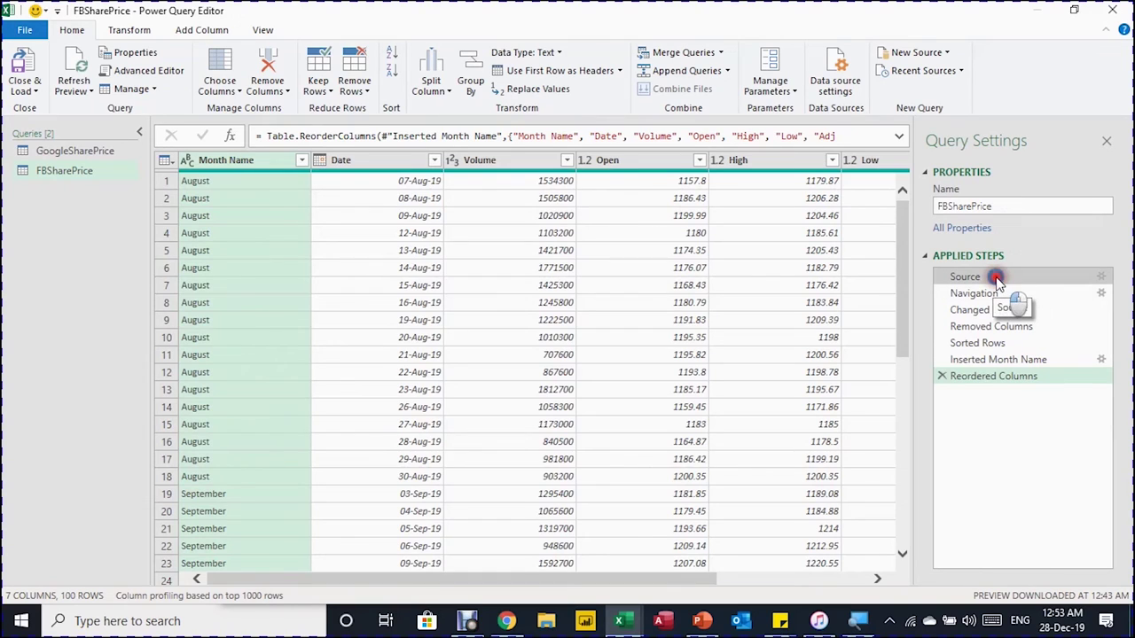
{"action": "left_click", "coordinate": [996, 277]}
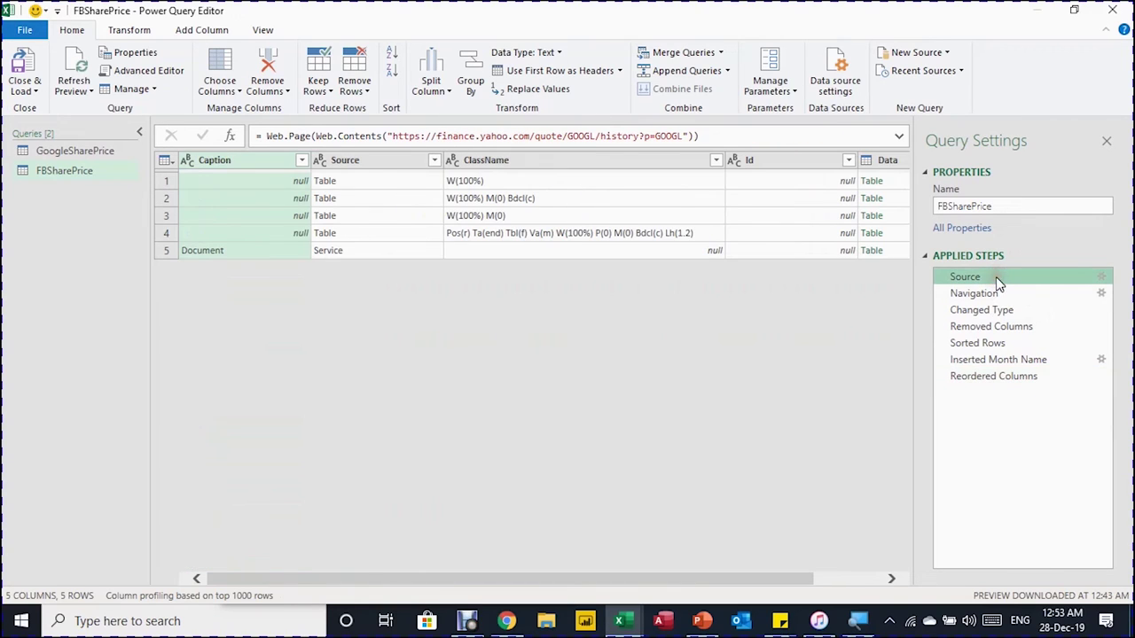
{"action": "left_click", "coordinate": [1101, 277]}
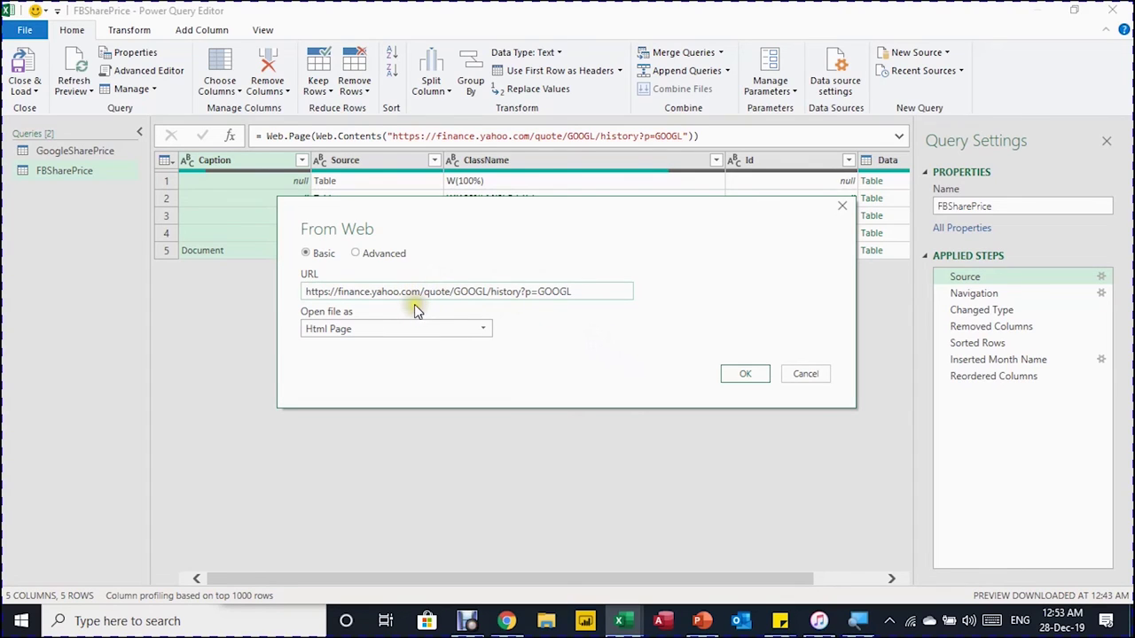
{"action": "left_click_drag", "start_coordinate": [576, 292], "coordinate": [281, 298]}
{"action": "type", "text": "https://finance.yahoo.com/quote/FB/history?p=FB"}
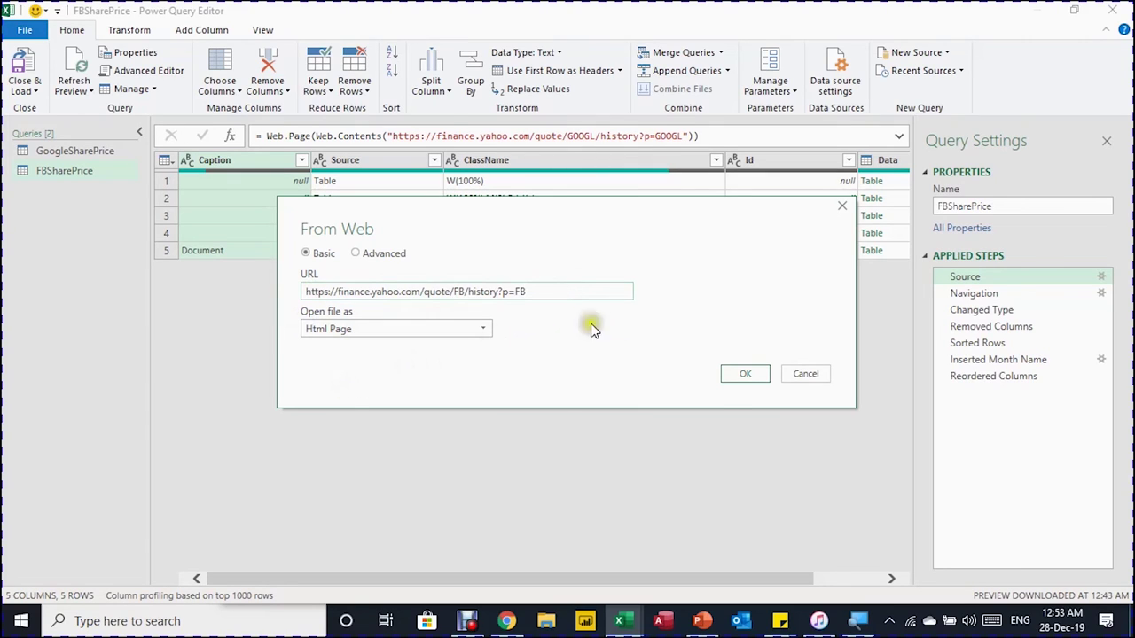
{"action": "left_click", "coordinate": [743, 376]}
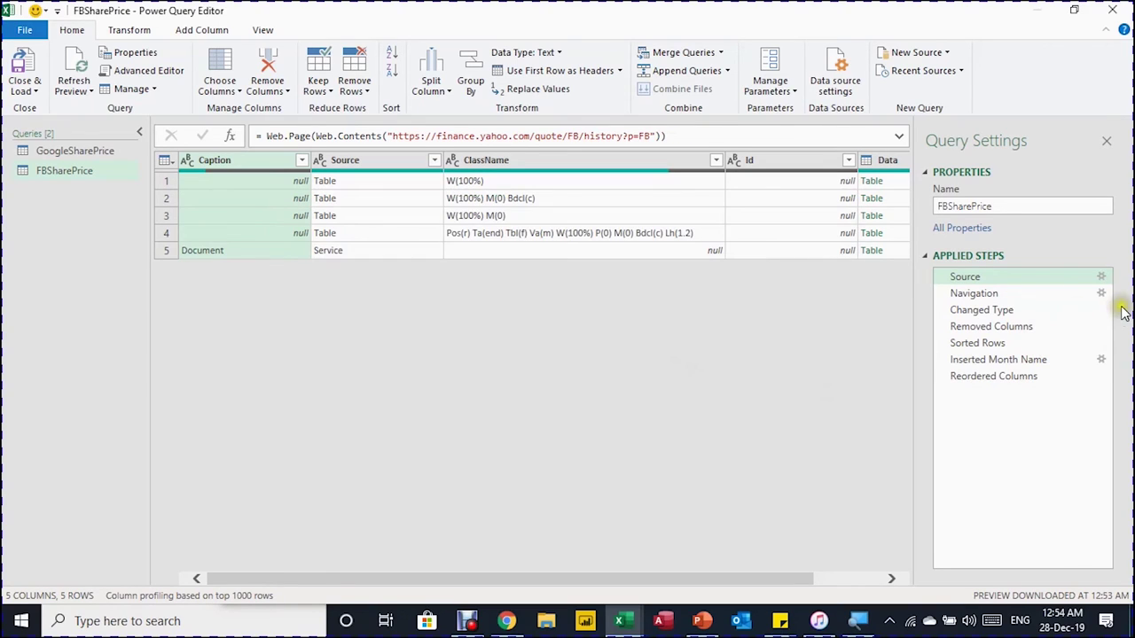
{"action": "left_click", "coordinate": [1026, 375]}
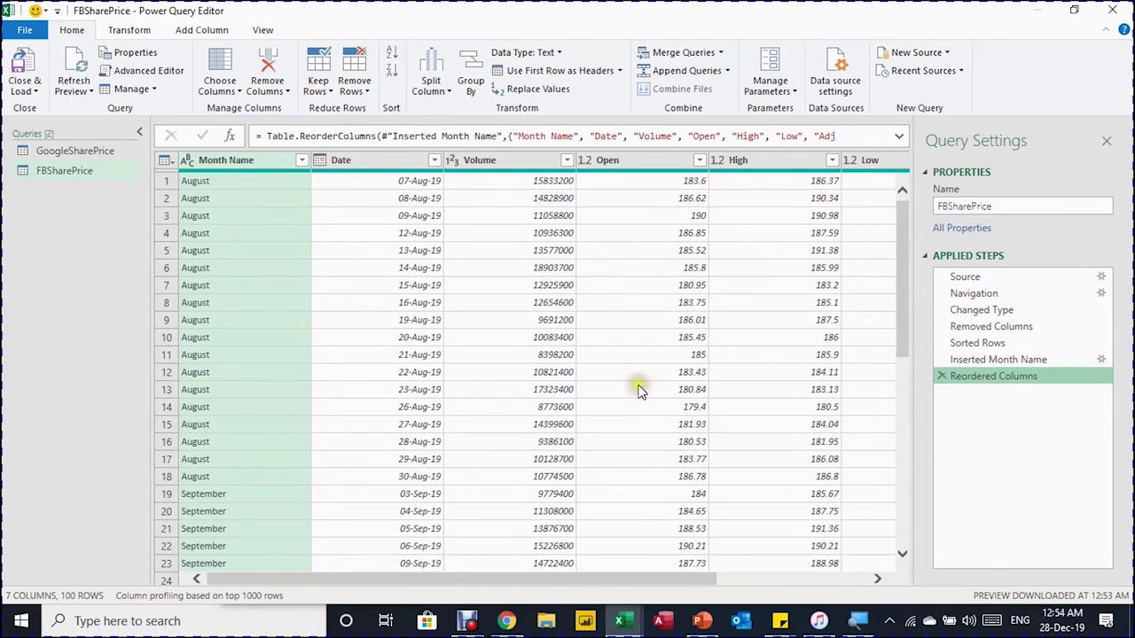
{"action": "scroll", "coordinate": [638, 386], "scroll_direction": "down", "scroll_amount": 3}
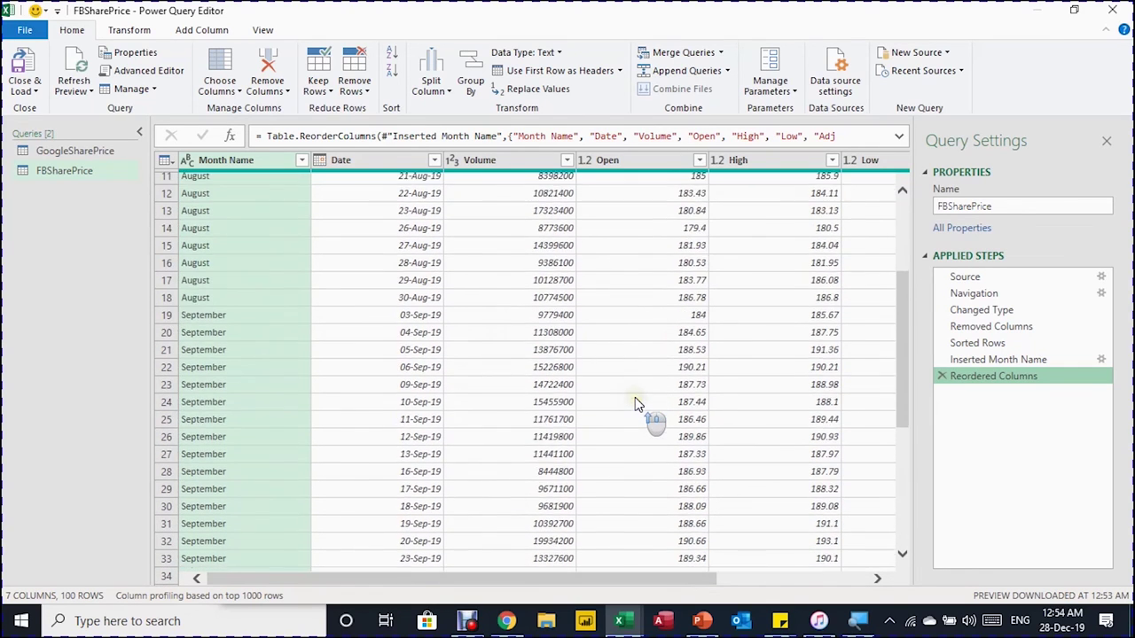
{"action": "scroll", "coordinate": [635, 397], "scroll_direction": "up", "scroll_amount": 3}
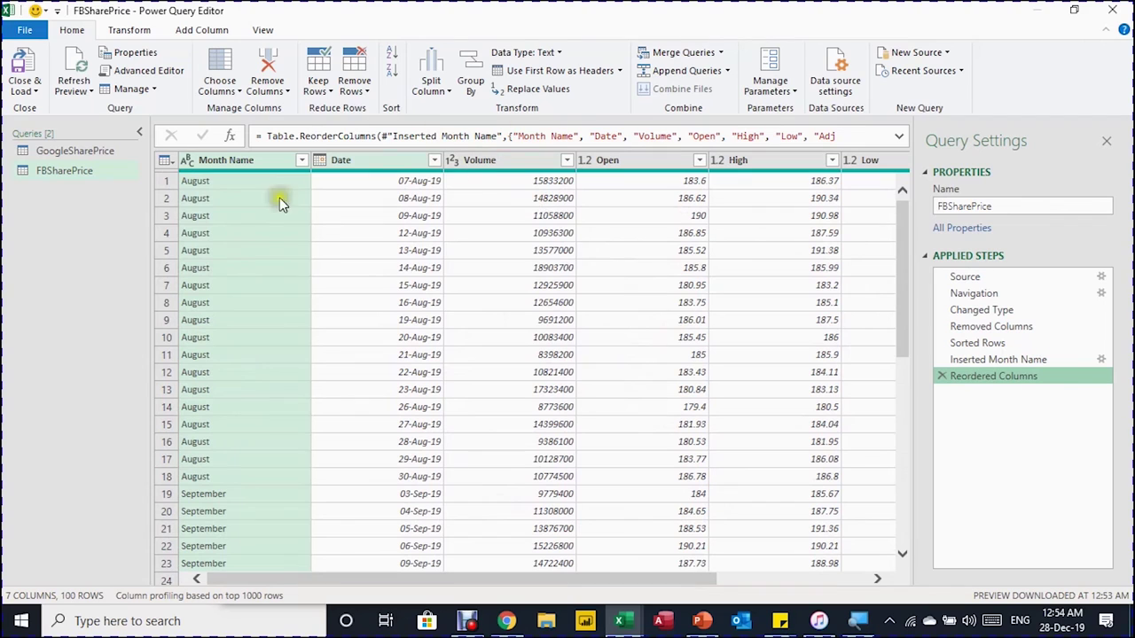
Close the query editor and load FBSharePrice as a table into the existing Google worksheet at cell J15.
{"action": "left_click", "coordinate": [31, 80]}
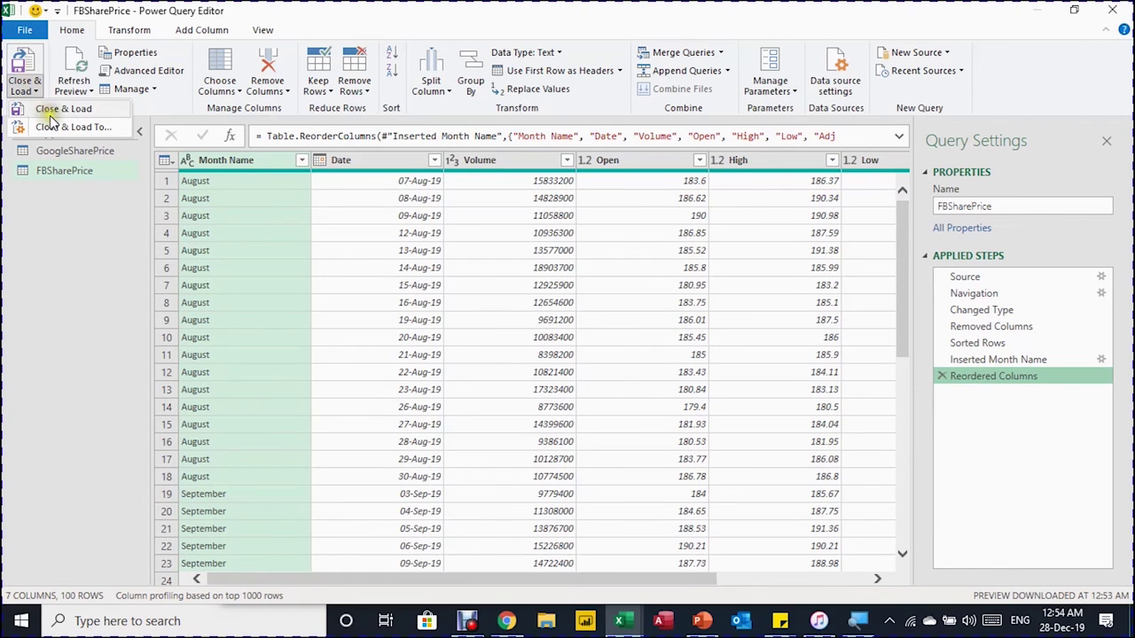
{"action": "left_click", "coordinate": [43, 110]}
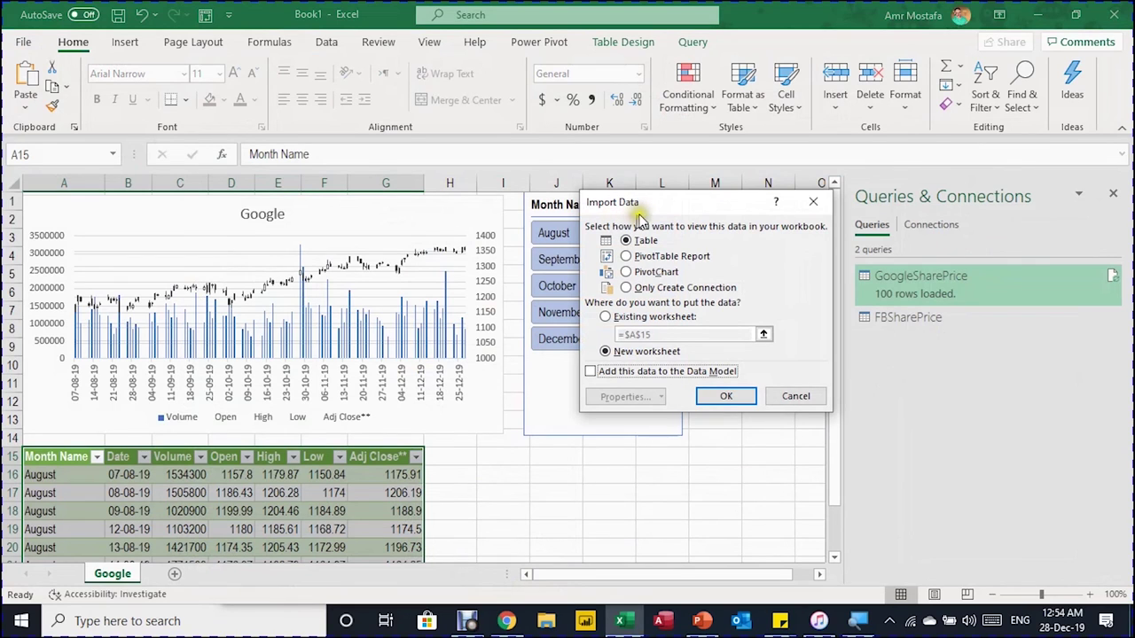
{"action": "left_click_drag", "start_coordinate": [655, 207], "coordinate": [429, 186]}
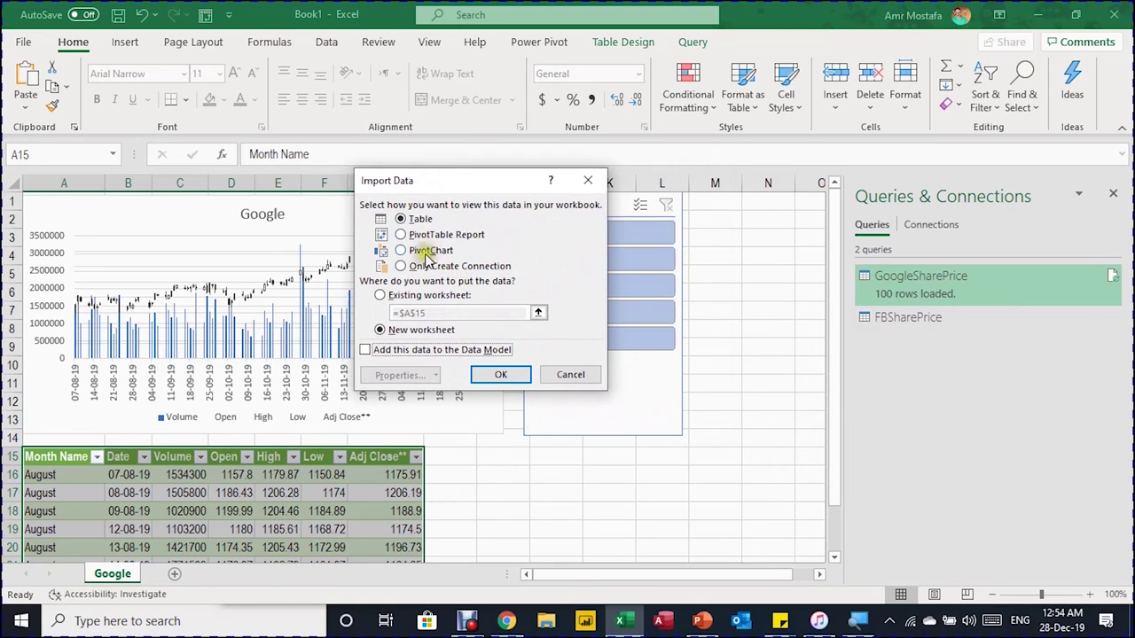
{"action": "left_click", "coordinate": [381, 295]}
{"action": "left_click", "coordinate": [555, 456]}
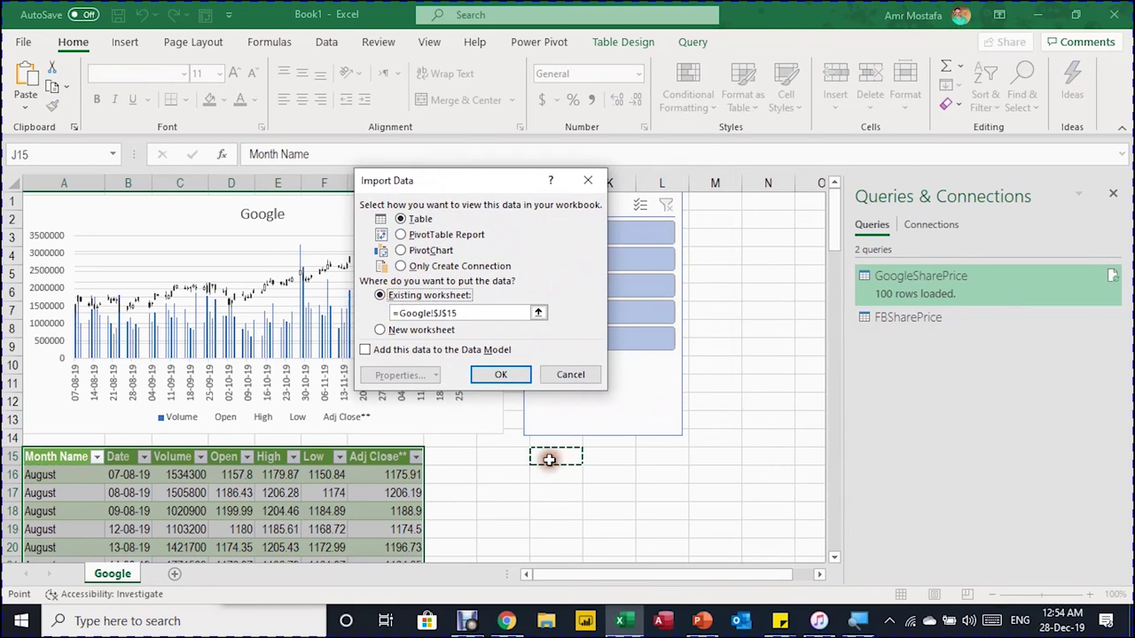
{"action": "left_click", "coordinate": [500, 375]}
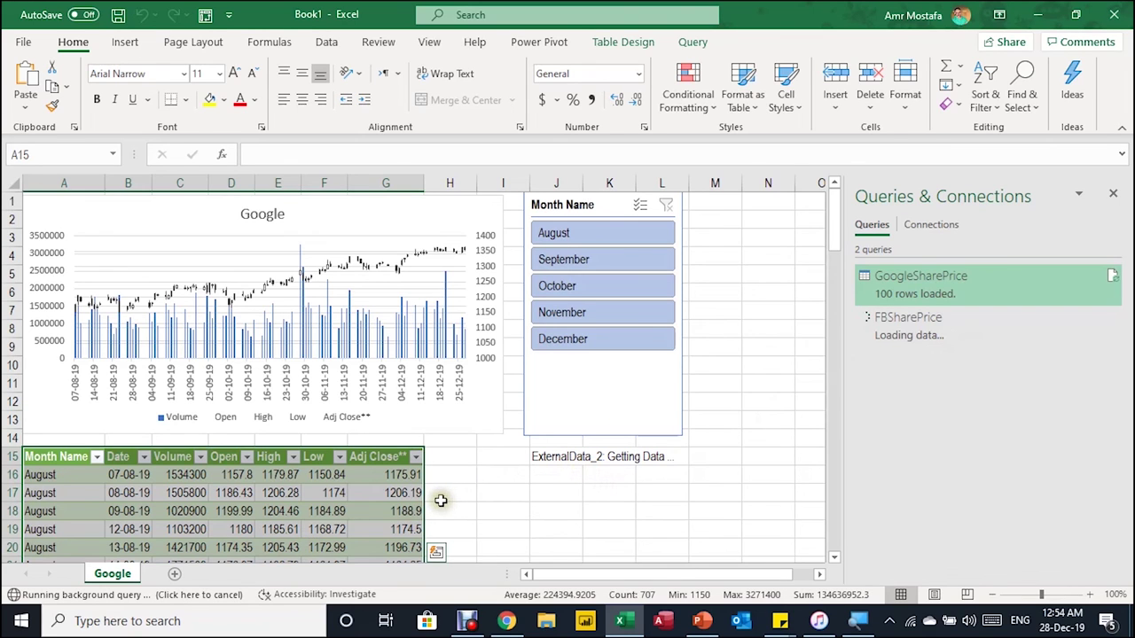
Look across the columns of the loaded FBSharePrice table beside the Google data.
{"action": "key", "text": "Right"}
{"action": "key", "text": "Right"}
{"action": "key", "text": "Right"}
{"action": "key", "text": "Right"}
{"action": "key", "text": "Right"}
{"action": "key", "text": "Right"}
{"action": "key", "text": "Right"}
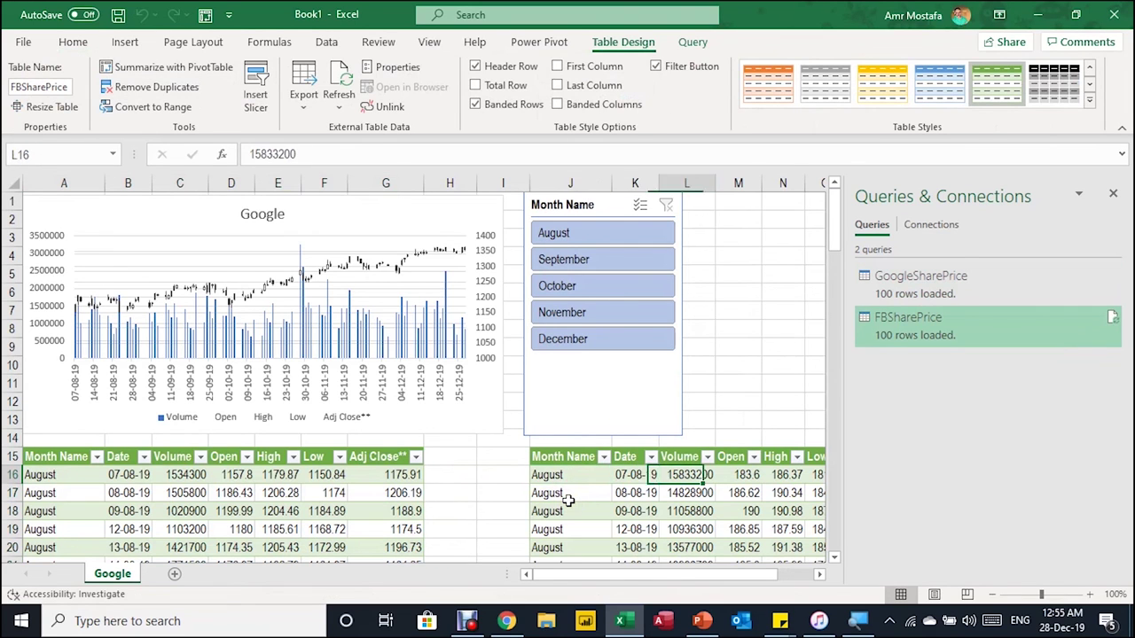
{"action": "key", "text": "Left"}
{"action": "key", "text": "Left"}
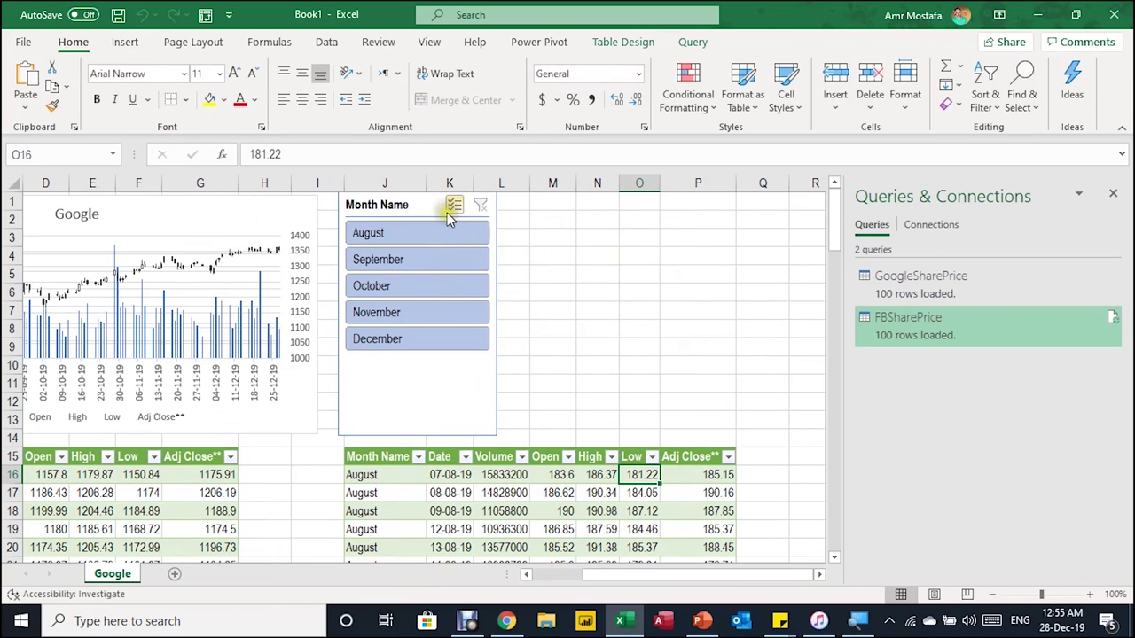
{"action": "left_click_drag", "start_coordinate": [646, 576], "coordinate": [577, 580]}
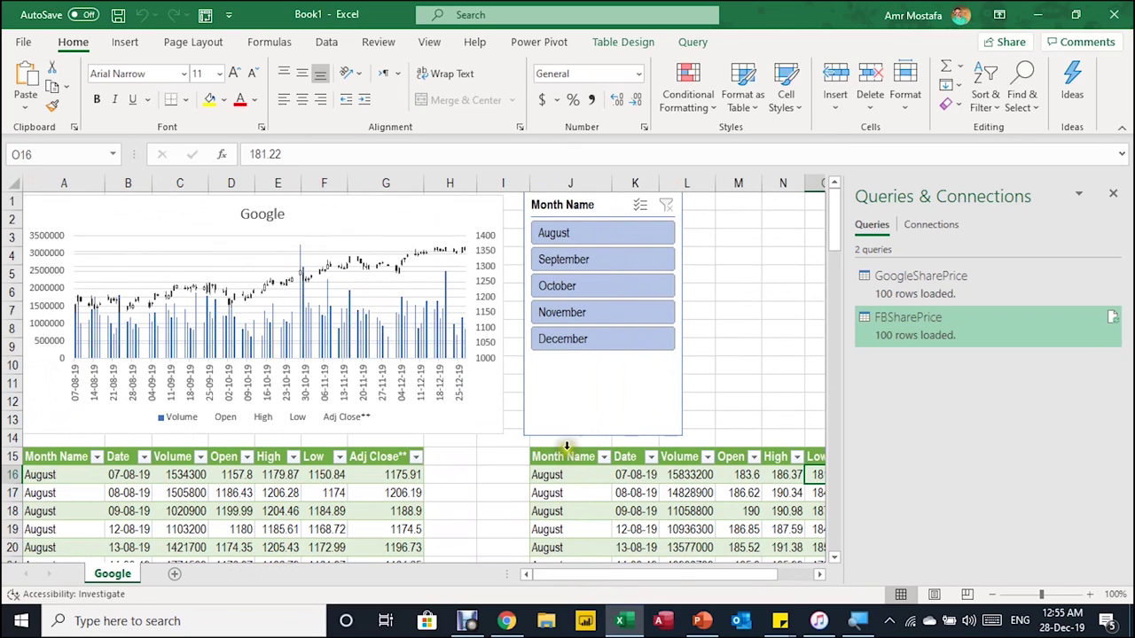